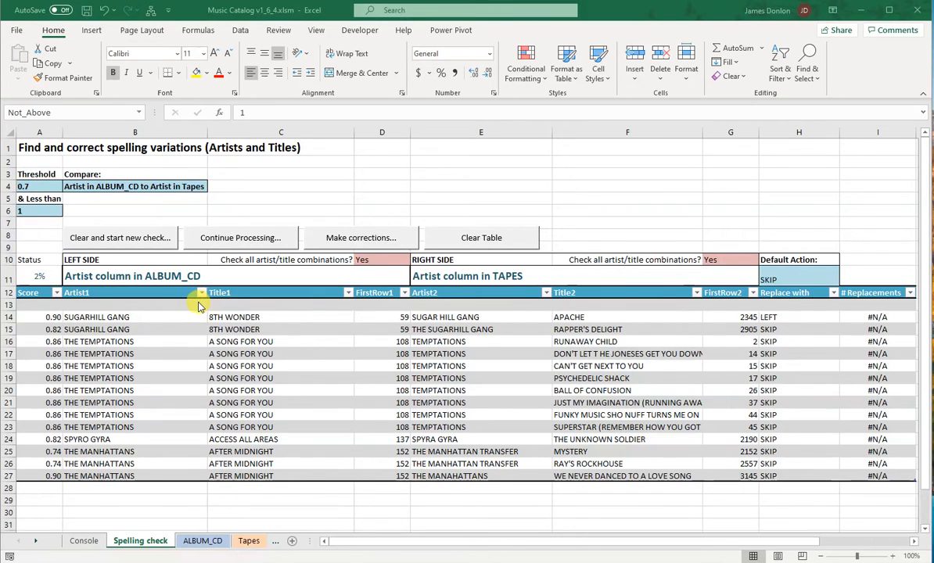
# Continue the Artist in ALBUM_CD to Artist in Tapes check, stop it at 20%, and select the Status cell
pyautogui.click(236, 237)
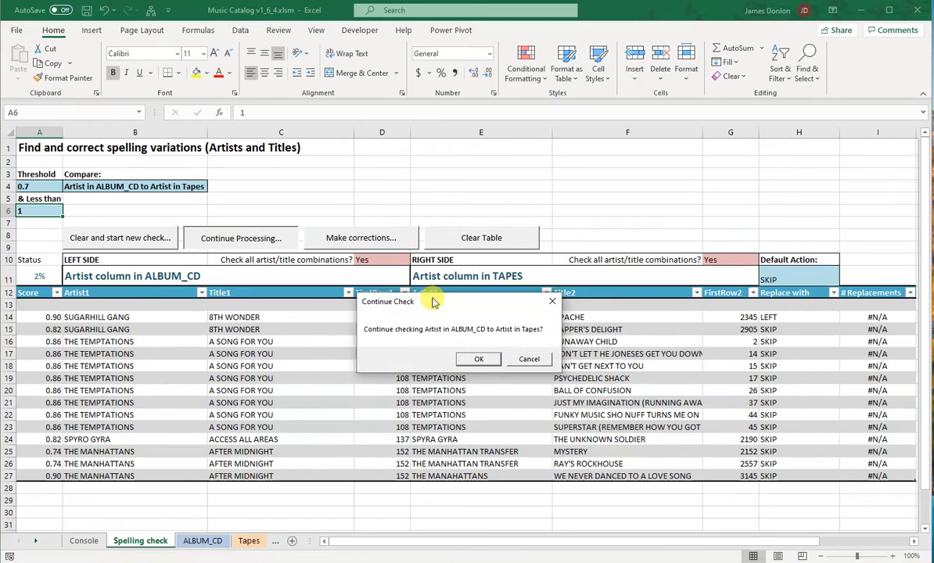
pyautogui.click(480, 361)
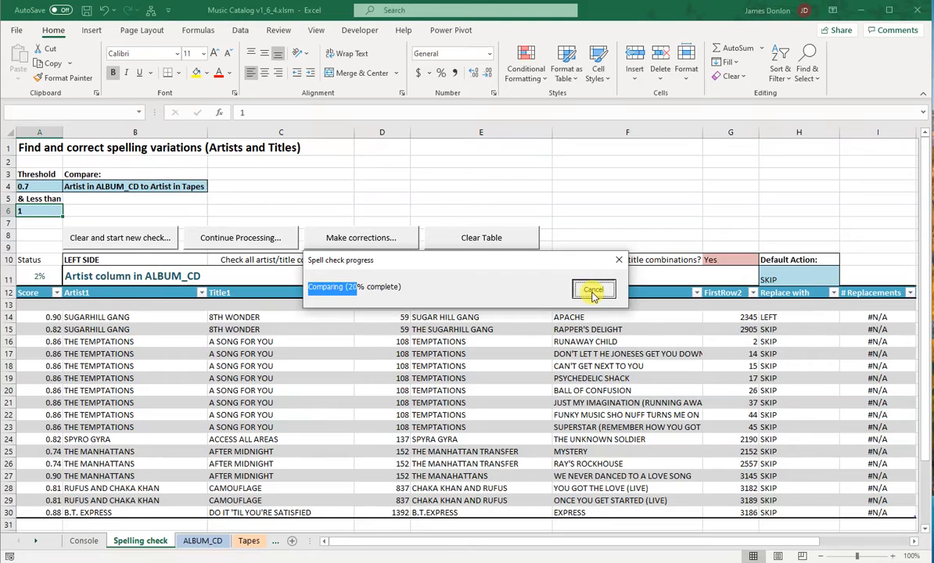
pyautogui.click(592, 290)
pyautogui.click(38, 279)
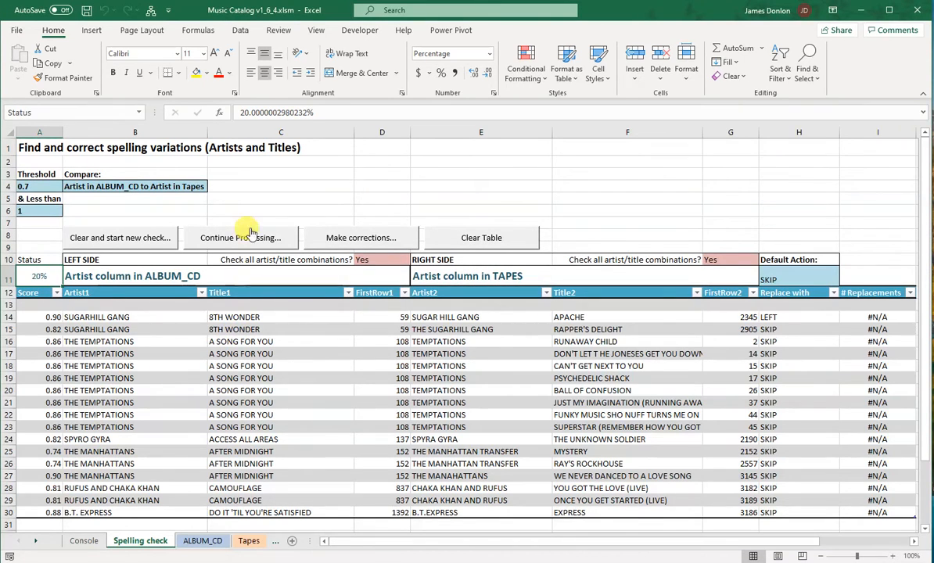
# Resume the Artist in ALBUM_CD to Artist in Tapes check and interrupt it at about 28%
pyautogui.click(247, 239)
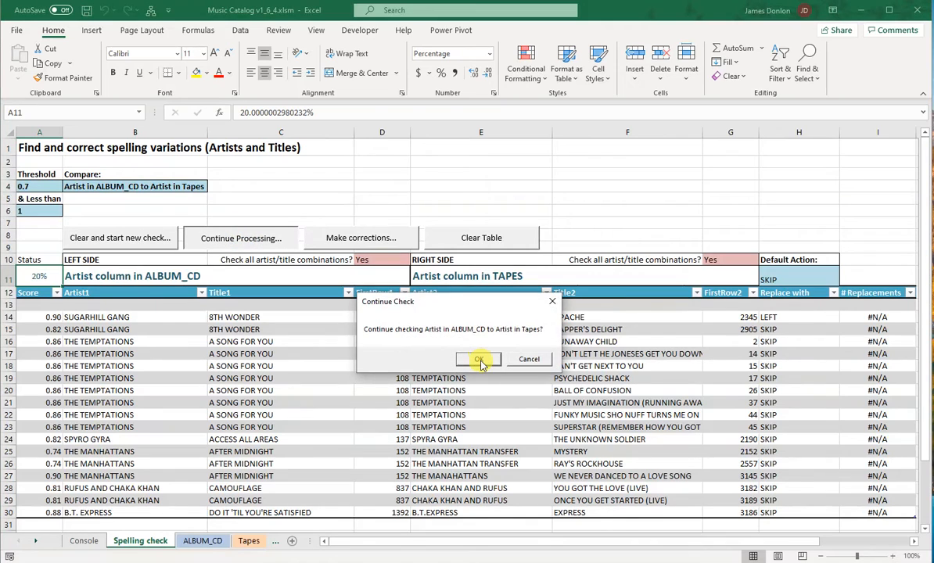
pyautogui.click(534, 359)
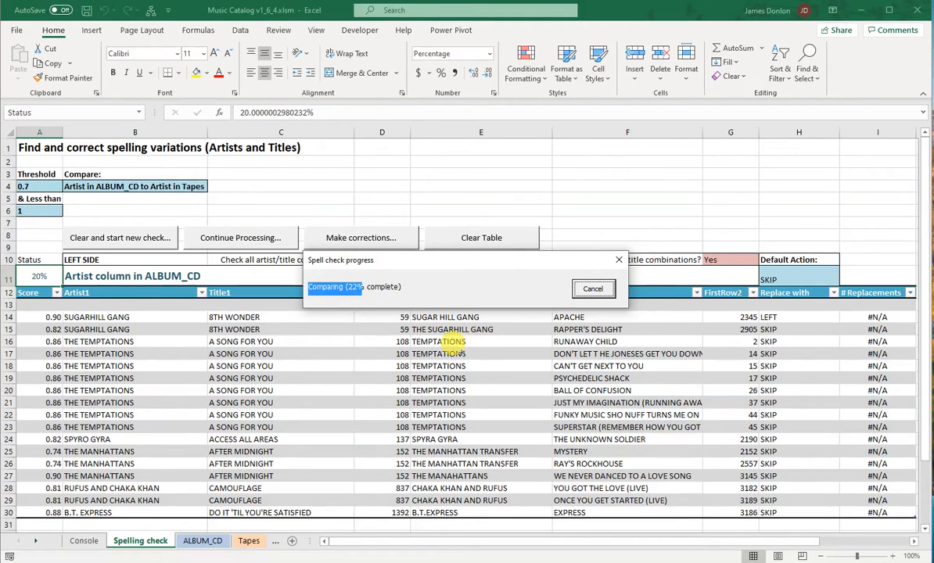
pyautogui.click(596, 289)
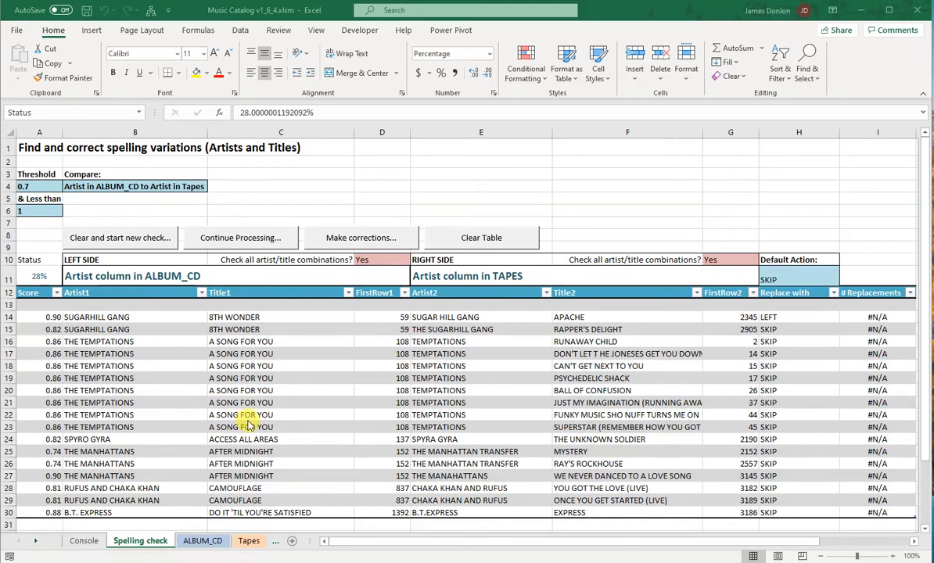
# Examine the Title2 entries matched to THE TEMPTATIONS in rows 17 to 22 and the replacement action in row 17
pyautogui.click(579, 353)
pyautogui.click(576, 366)
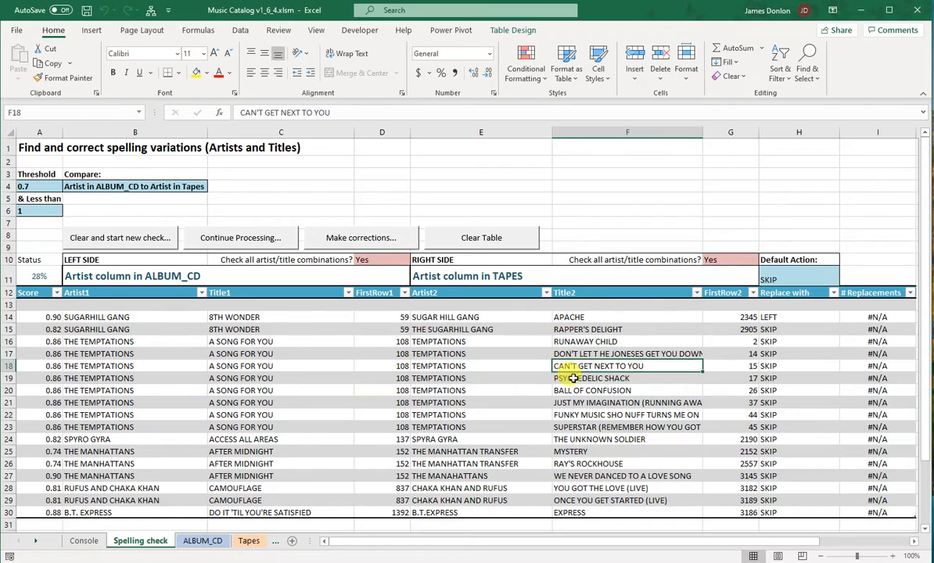
pyautogui.click(573, 378)
pyautogui.click(573, 390)
pyautogui.click(572, 403)
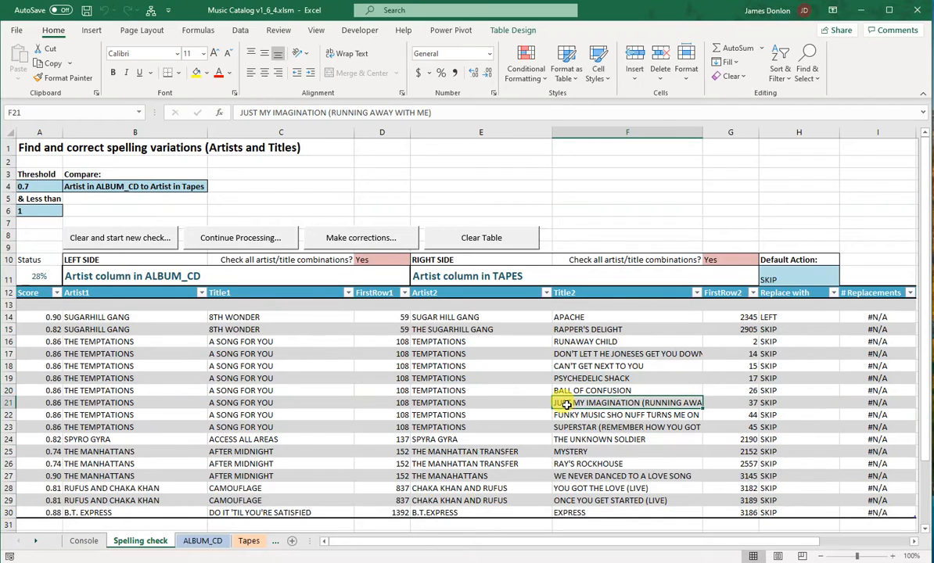
pyautogui.click(569, 415)
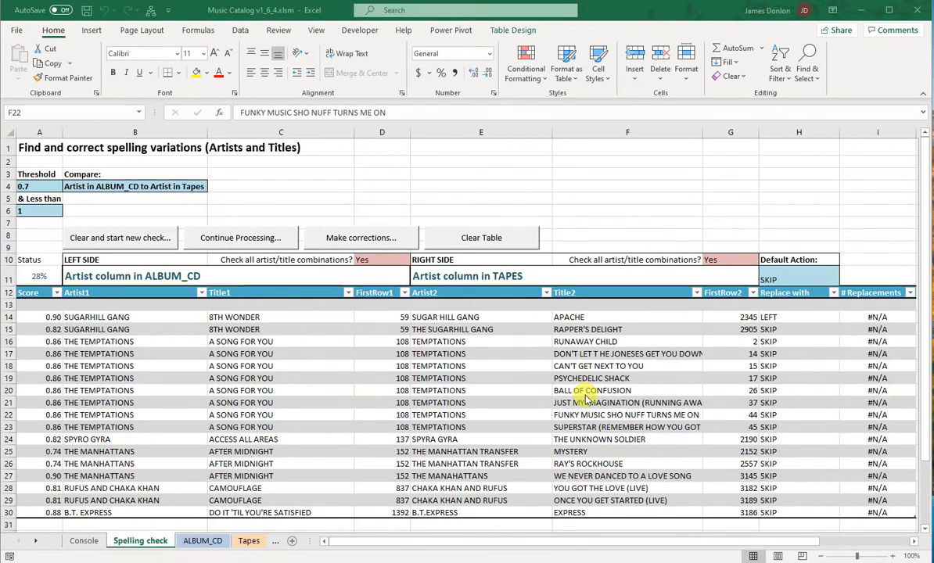
pyautogui.click(778, 355)
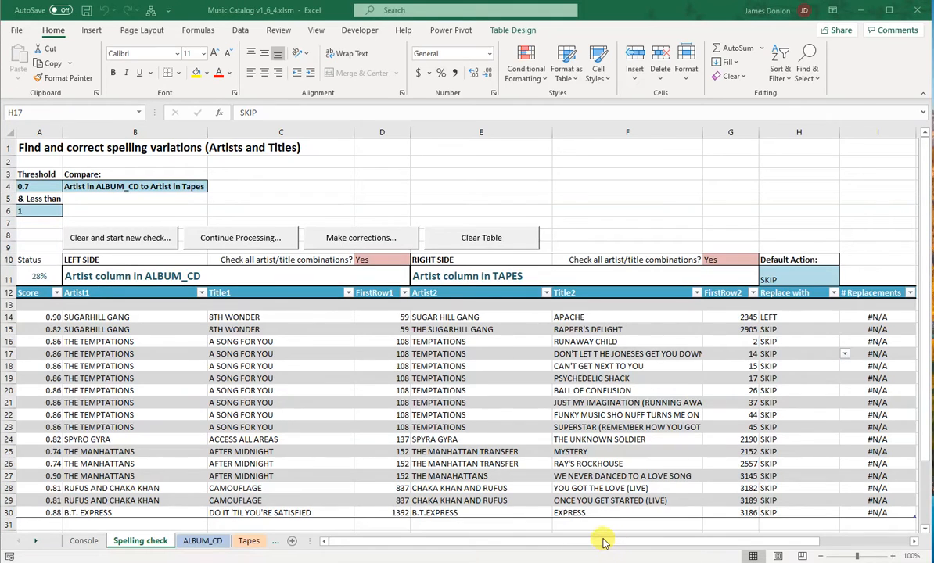
# Compare the score, artist and title of the row 14 match between the ALBUM_CD side and the TAPES side
pyautogui.click(37, 294)
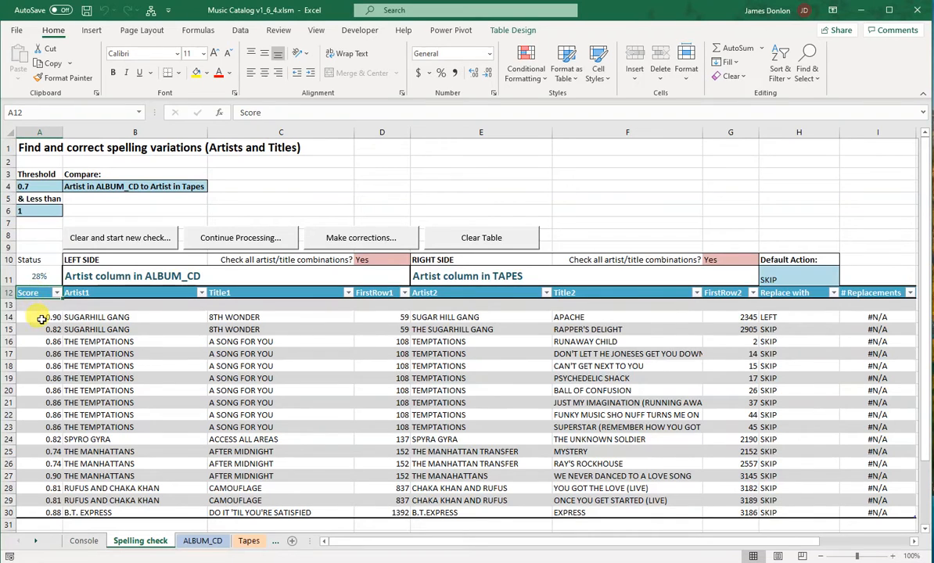
pyautogui.click(42, 317)
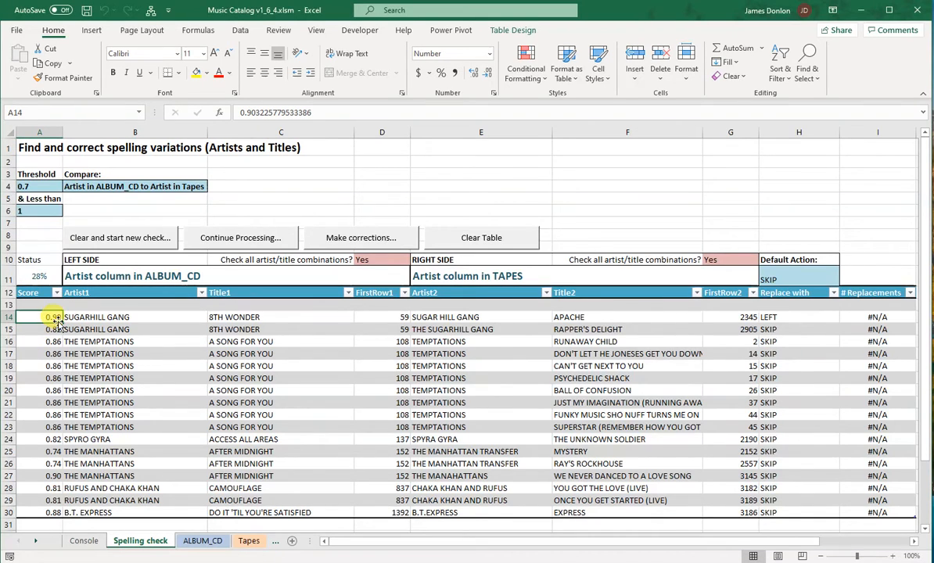
pyautogui.click(109, 317)
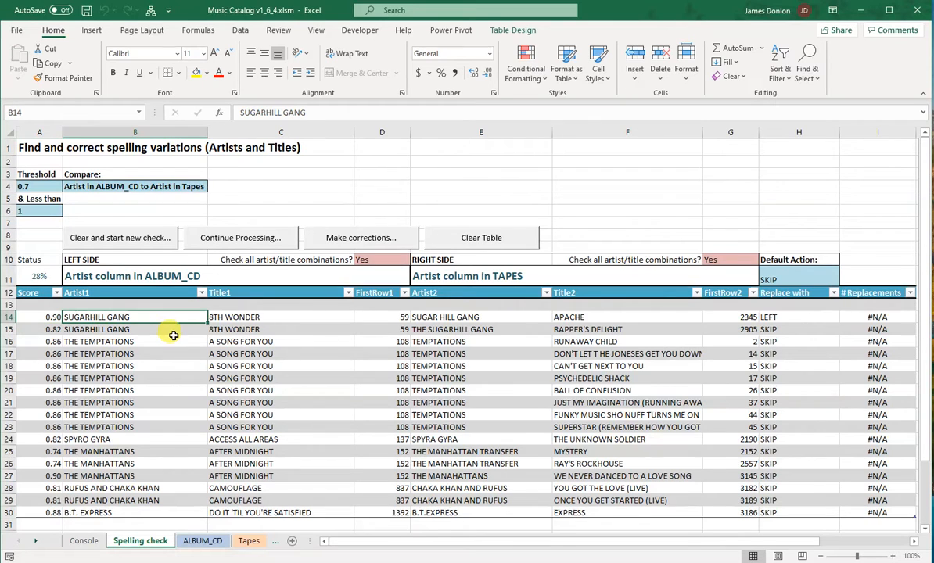
pyautogui.click(448, 318)
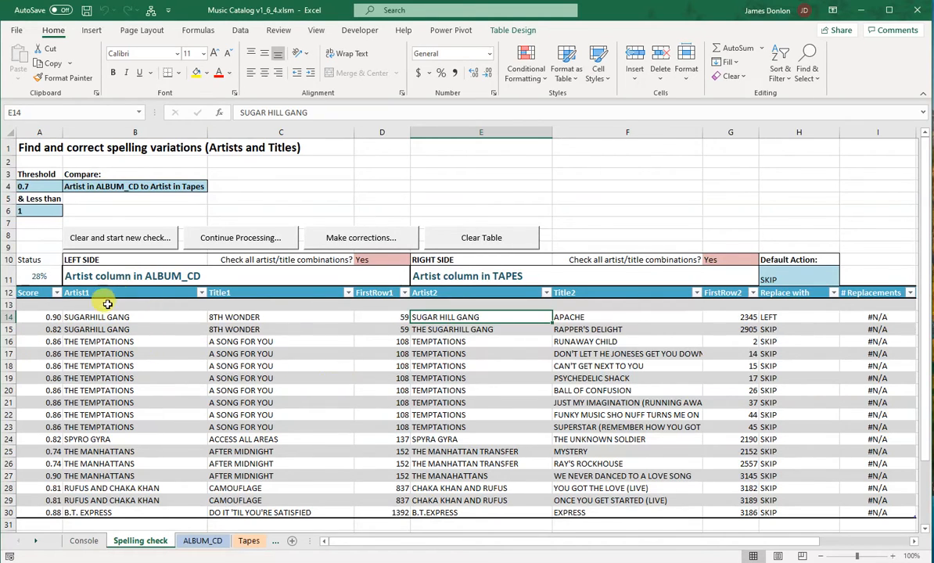
pyautogui.click(156, 276)
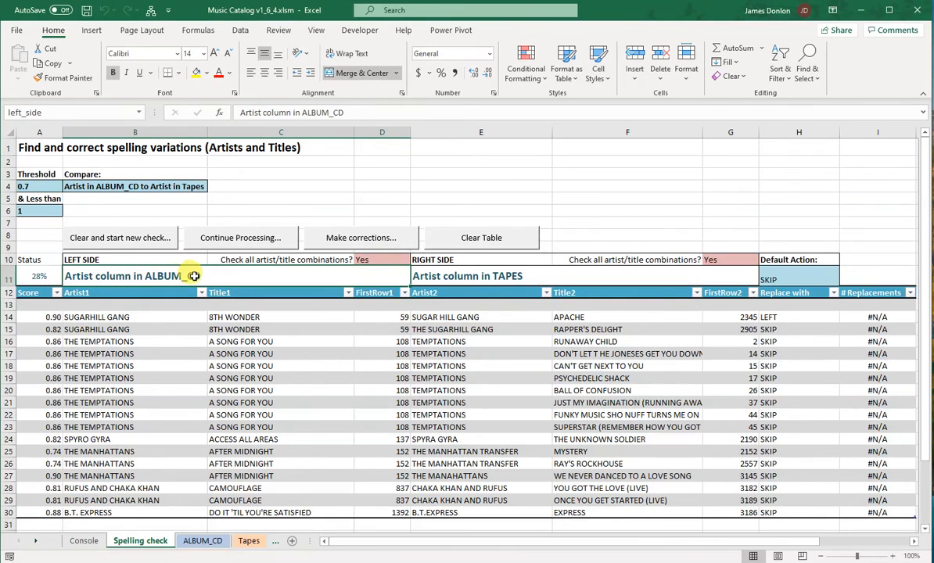
pyautogui.click(505, 277)
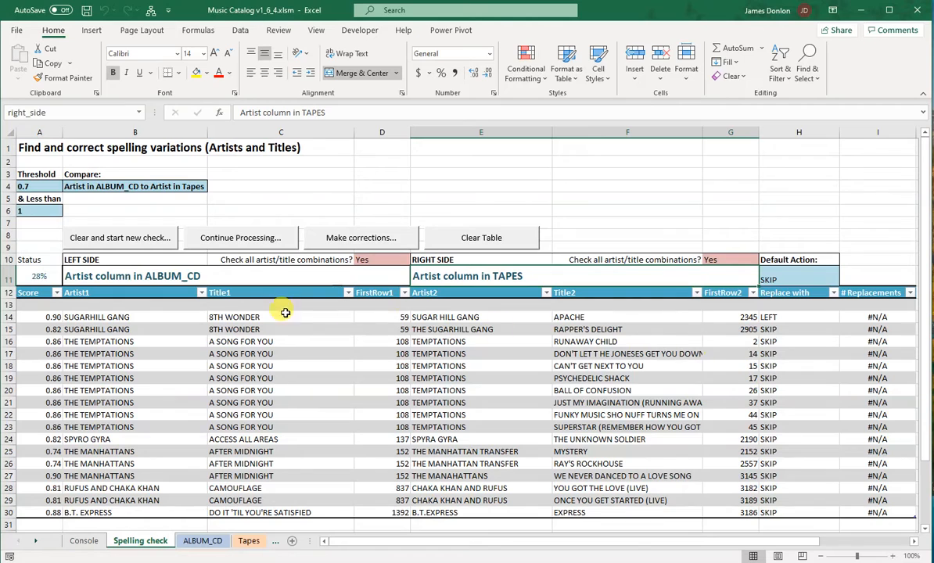
pyautogui.click(191, 278)
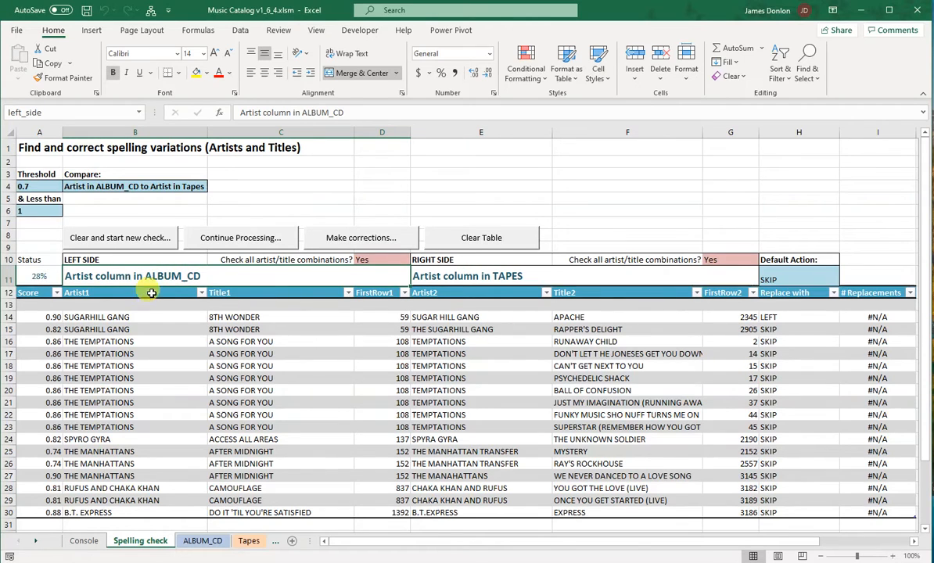
pyautogui.click(98, 317)
pyautogui.click(446, 318)
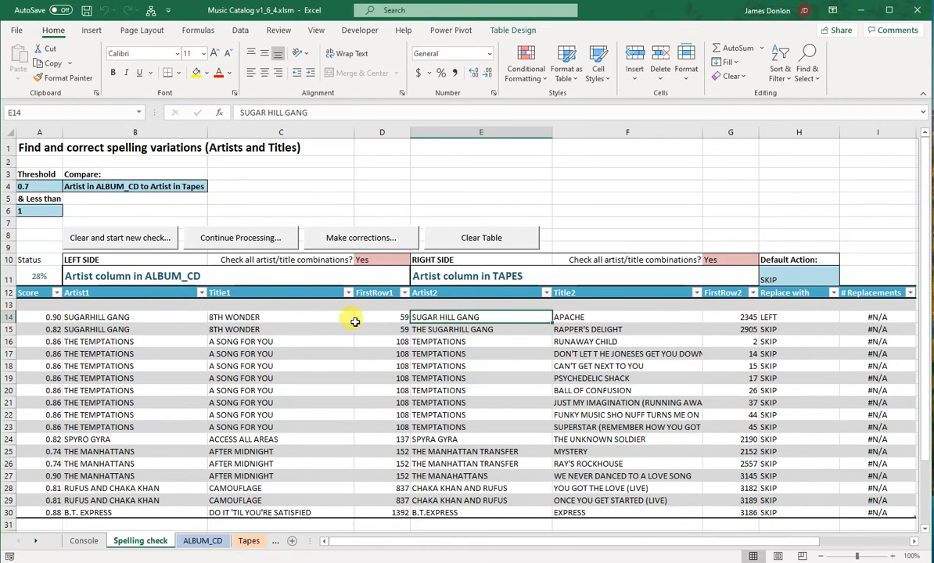
pyautogui.click(236, 317)
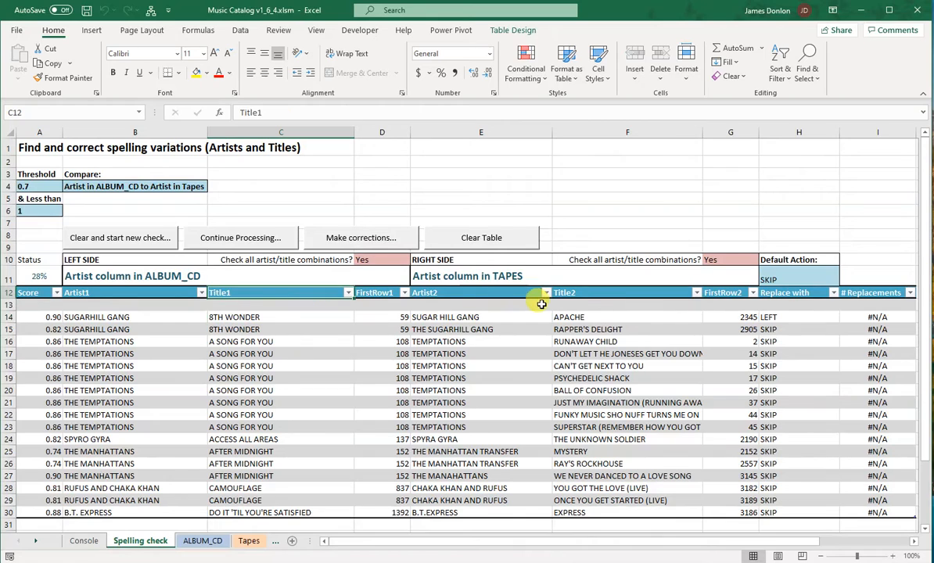
pyautogui.click(583, 317)
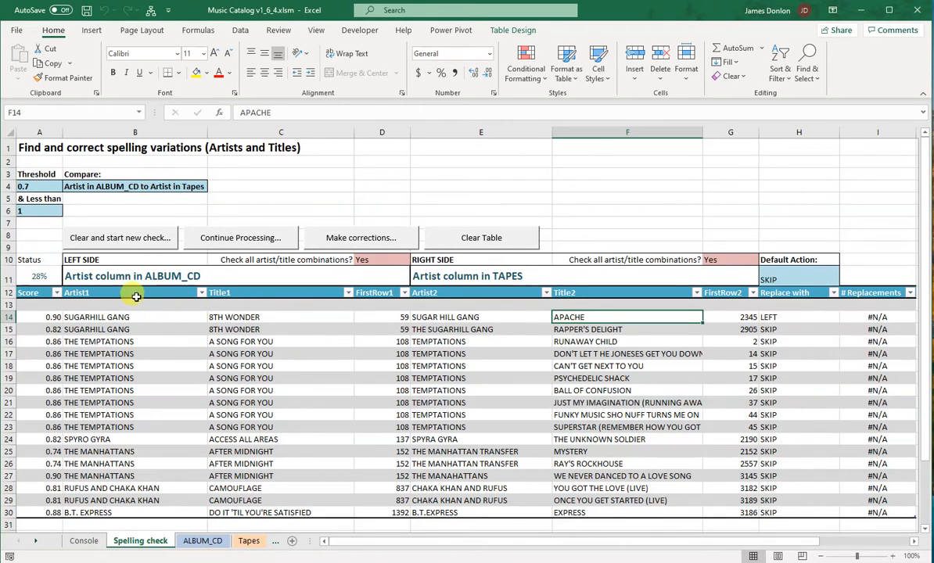
# Examine the FirstRow1, Artist2, Title2, FirstRow2 and Replace with columns and the choices available for the Default Action
pyautogui.click(382, 292)
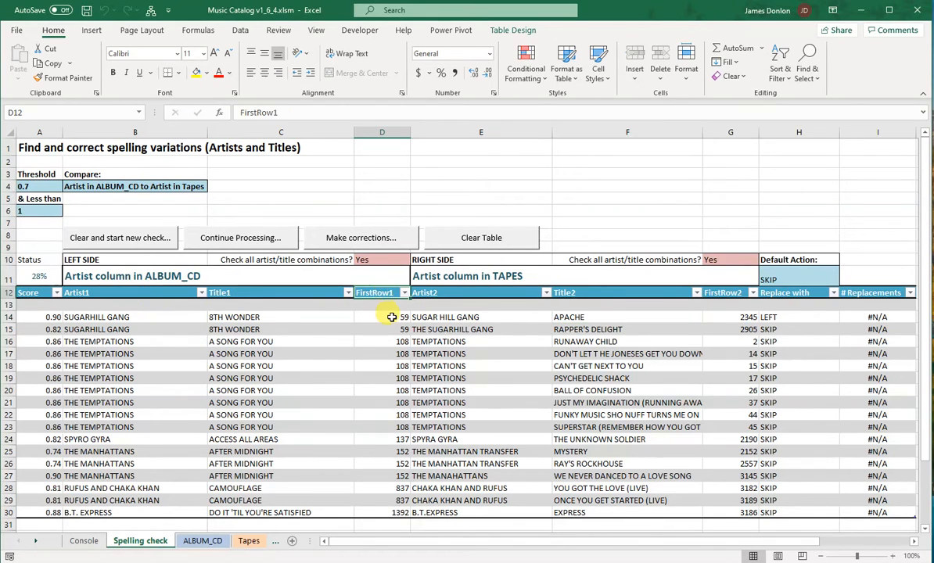
pyautogui.click(392, 317)
pyautogui.click(467, 292)
pyautogui.click(590, 293)
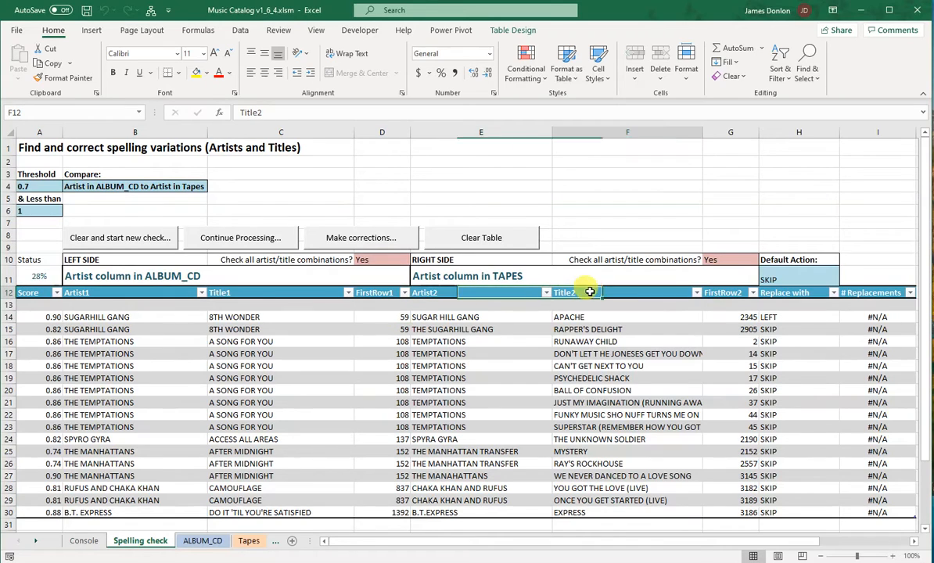
pyautogui.click(721, 293)
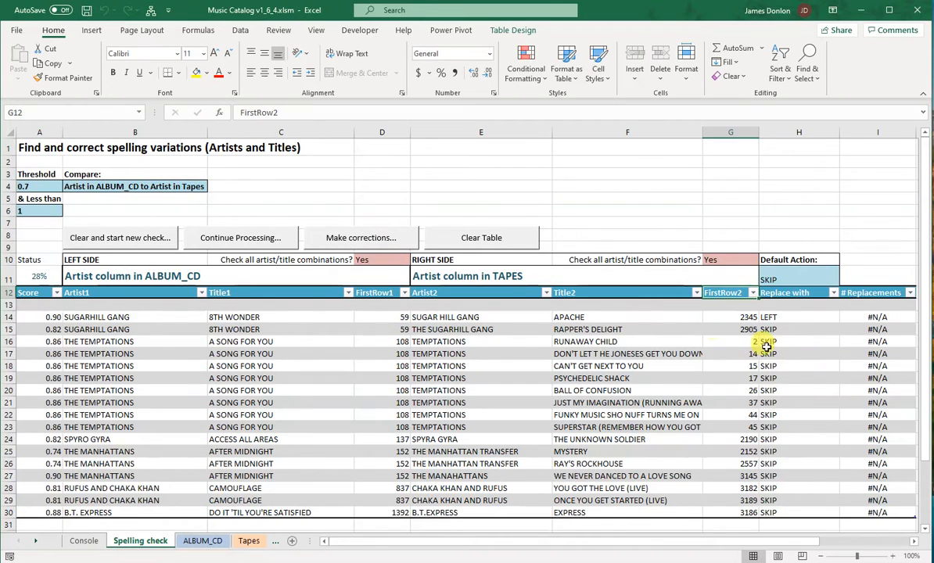
pyautogui.click(804, 293)
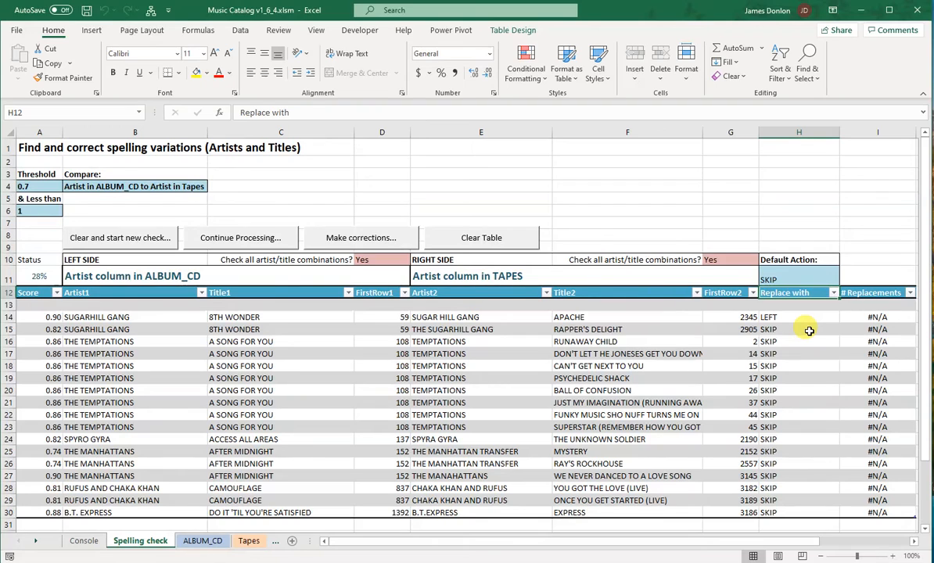
pyautogui.click(808, 275)
pyautogui.click(845, 281)
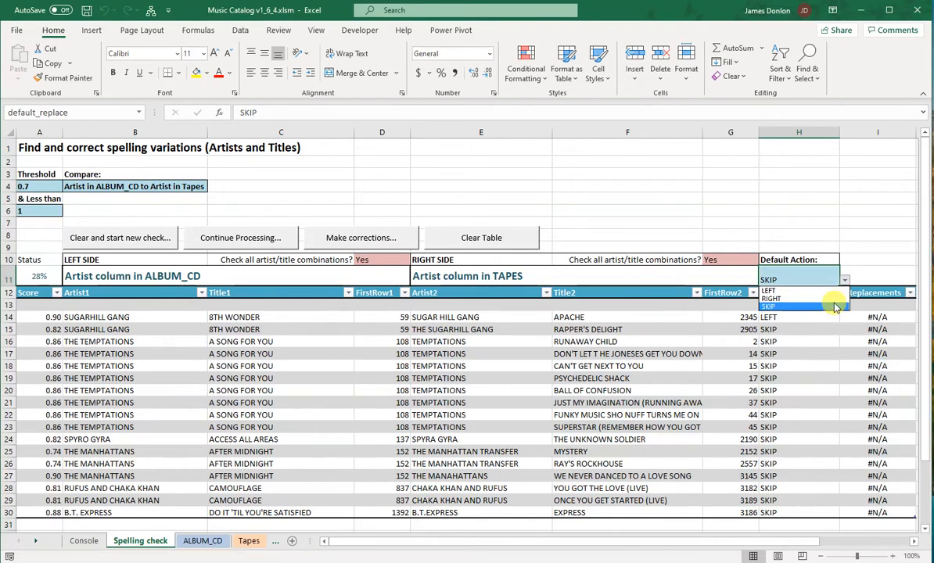
pyautogui.click(845, 283)
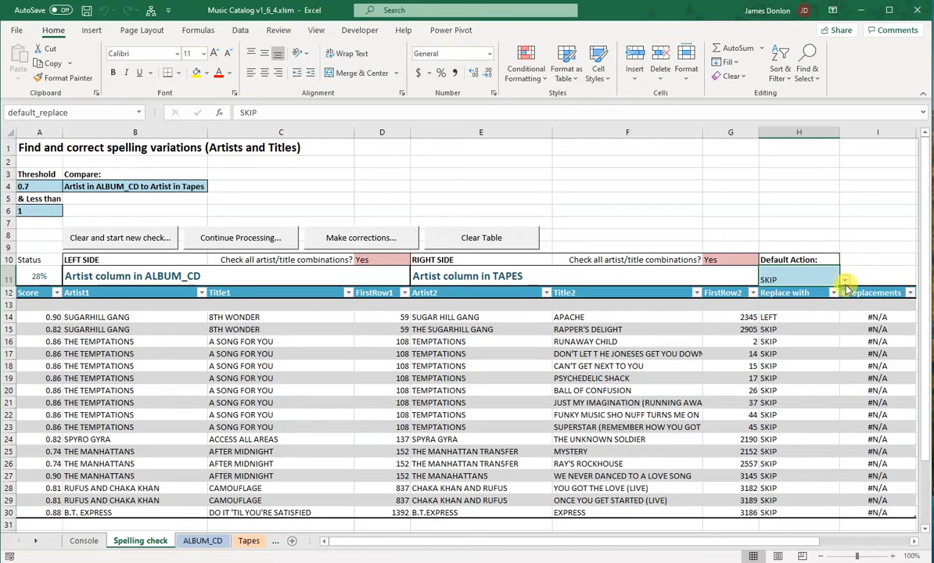
# Set the Replace with action to LEFT in row 17 and to RIGHT in row 18
pyautogui.click(818, 357)
pyautogui.click(845, 354)
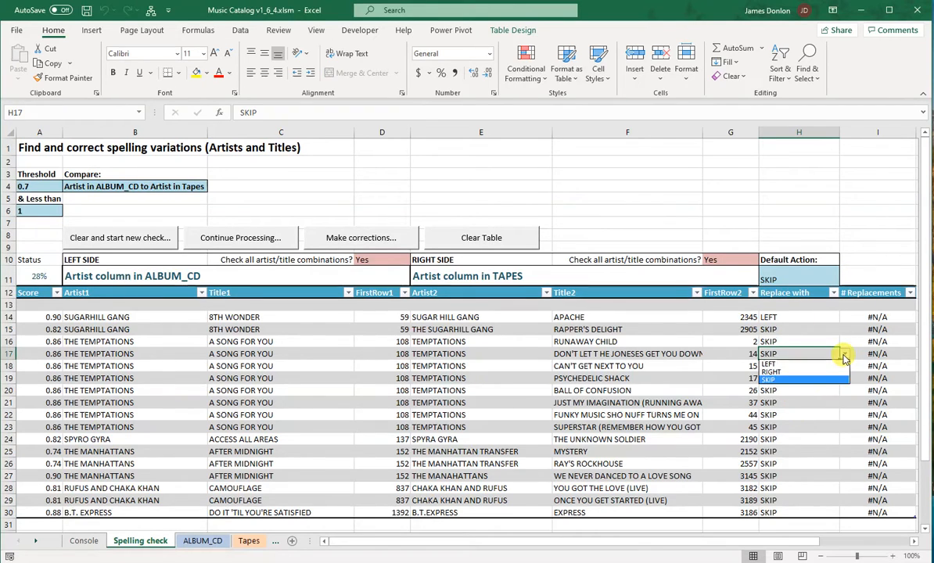
pyautogui.click(825, 366)
pyautogui.click(823, 367)
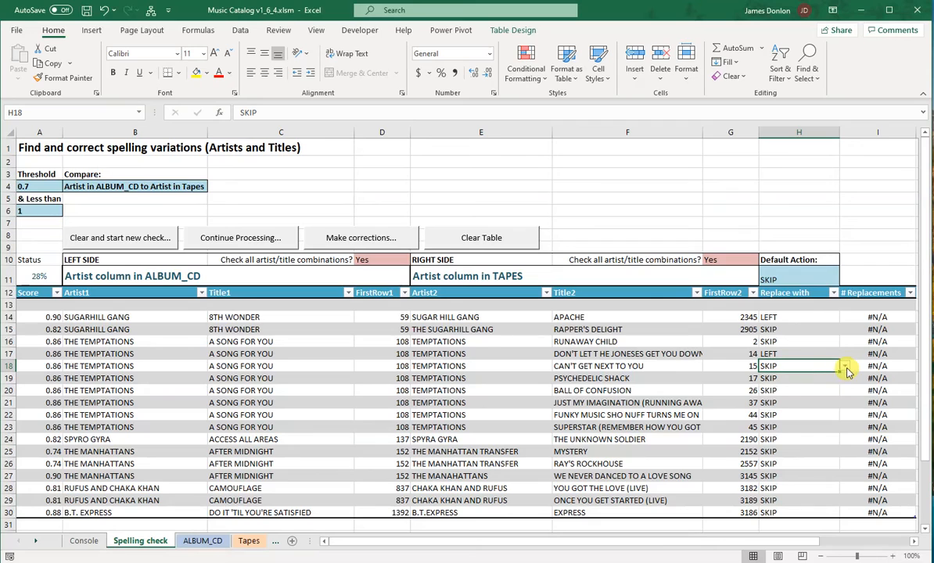
pyautogui.click(845, 366)
pyautogui.click(827, 383)
pyautogui.click(796, 404)
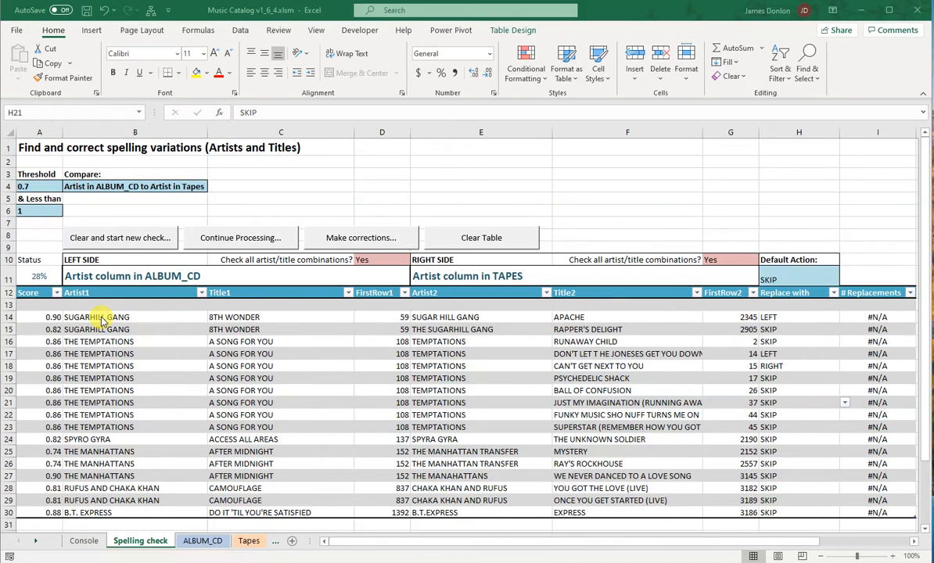
# Review the TAPES artist and title in row 14, the replacement actions in rows 17 and 18, and row 18's ALBUM_CD artist
pyautogui.click(449, 320)
pyautogui.click(472, 275)
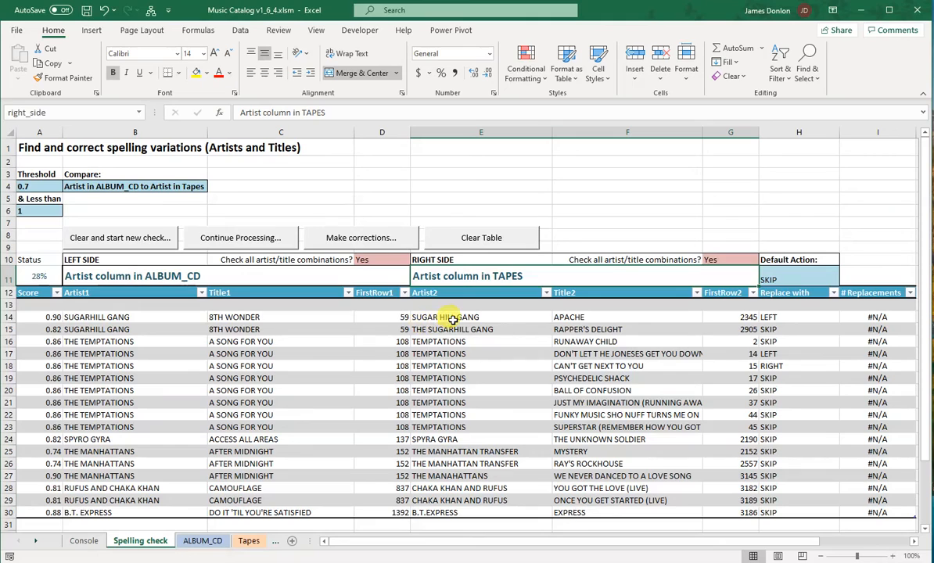
pyautogui.click(452, 320)
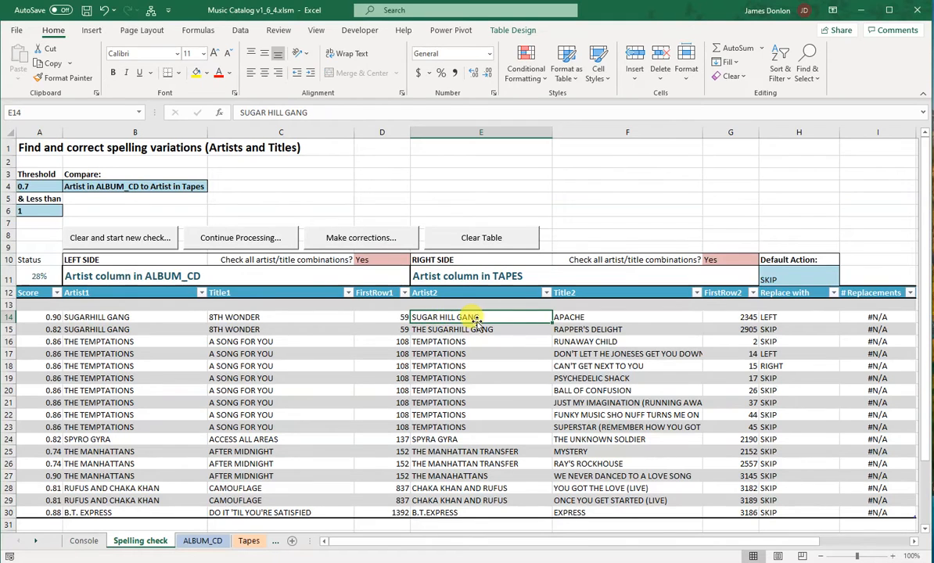
pyautogui.click(582, 319)
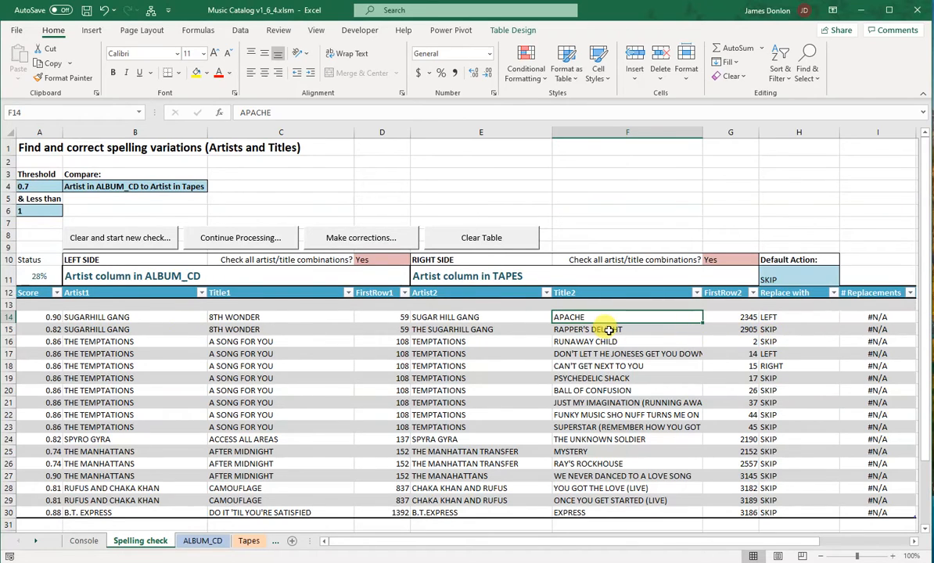
pyautogui.click(777, 353)
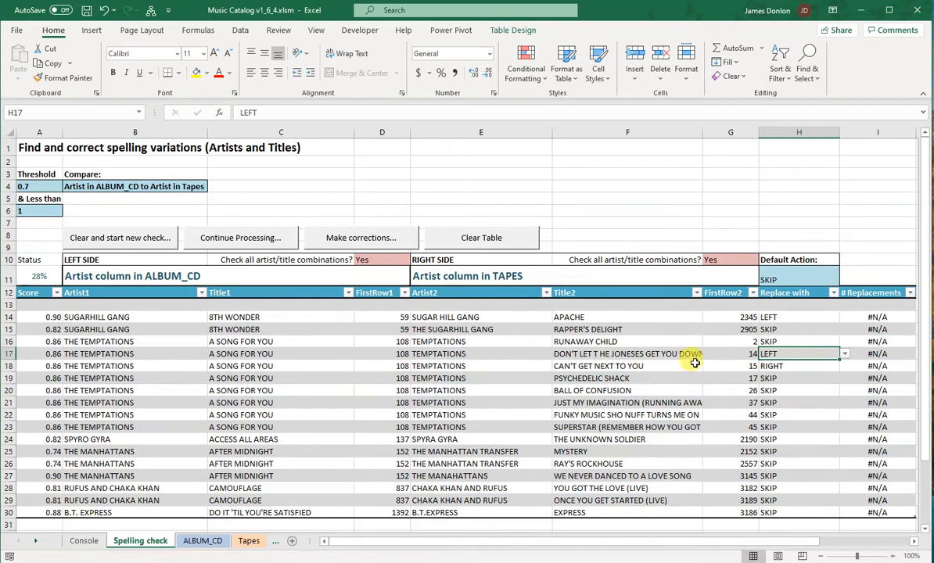
pyautogui.click(774, 365)
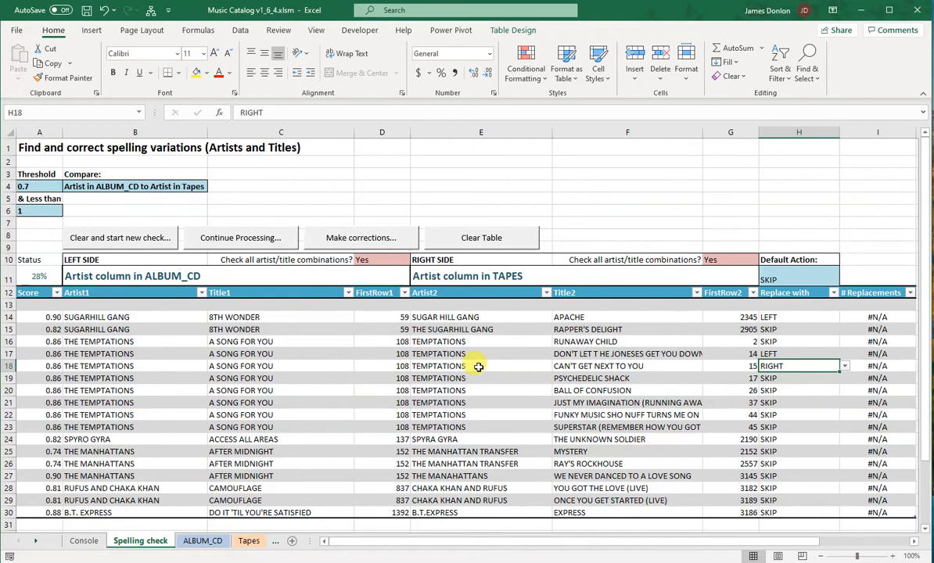
pyautogui.click(102, 366)
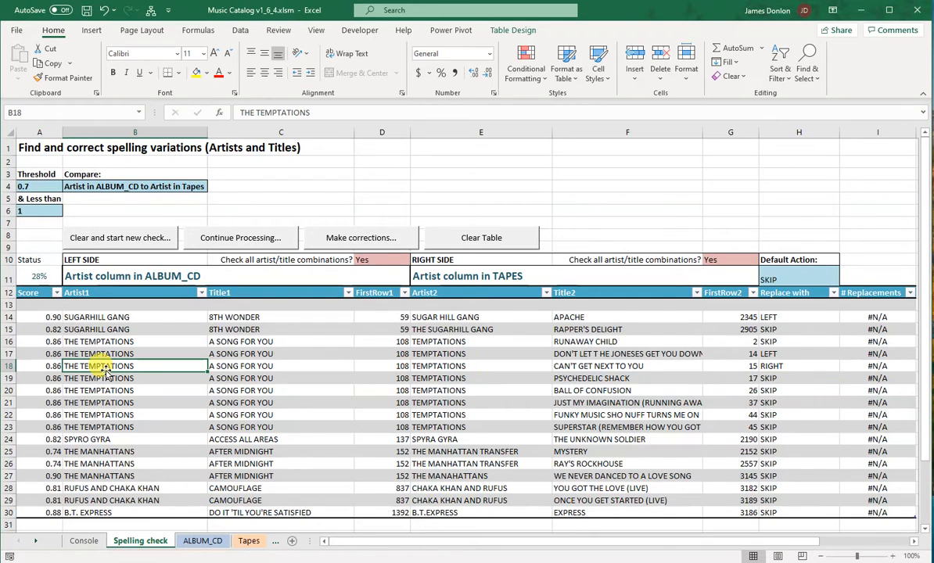
# Review the TAPES artist in row 18 and the repeated ALBUM_CD titles in rows 16 to 23
pyautogui.click(467, 368)
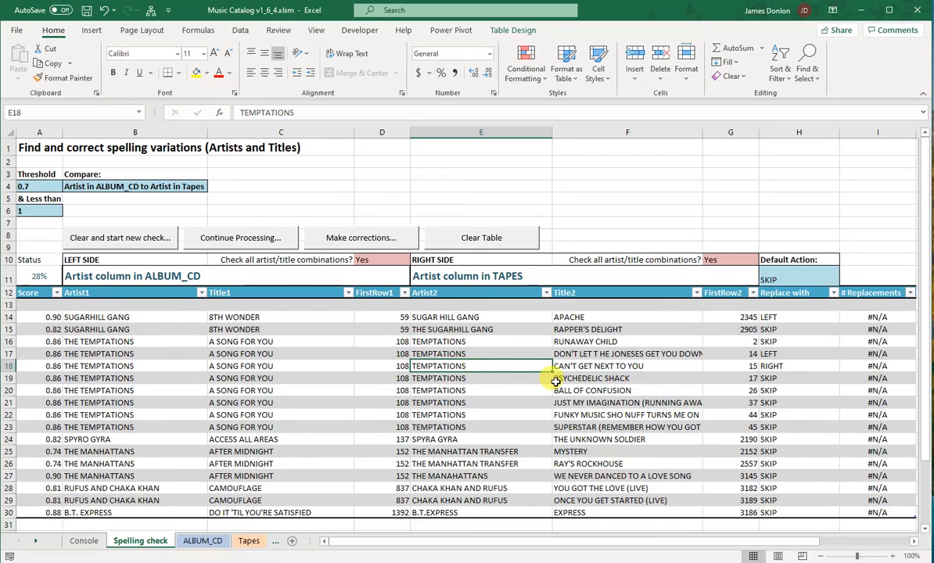
pyautogui.moveTo(266, 340); pyautogui.dragTo(271, 426)
pyautogui.click(251, 343)
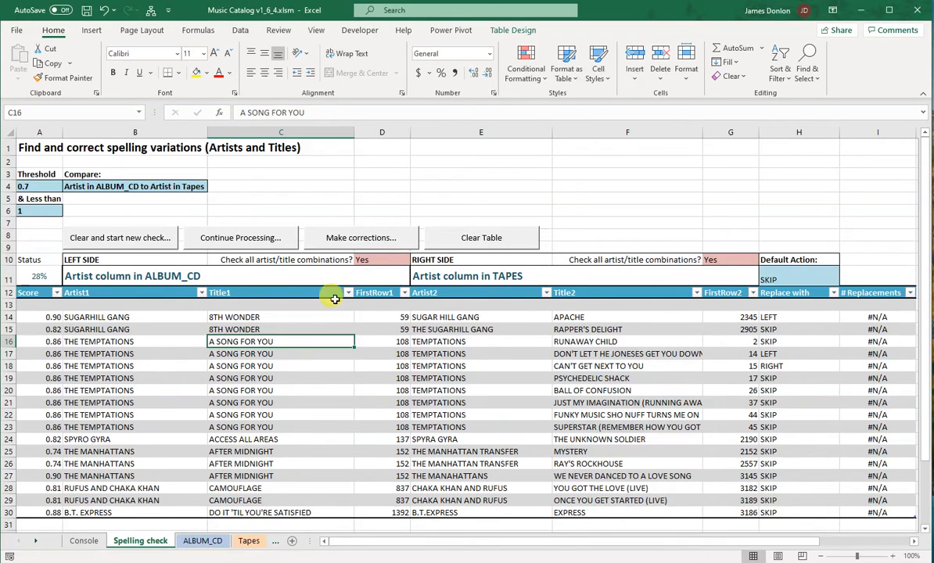
# Set "Check all artist/title combinations?" to No for both the left side and the right side
pyautogui.click(388, 262)
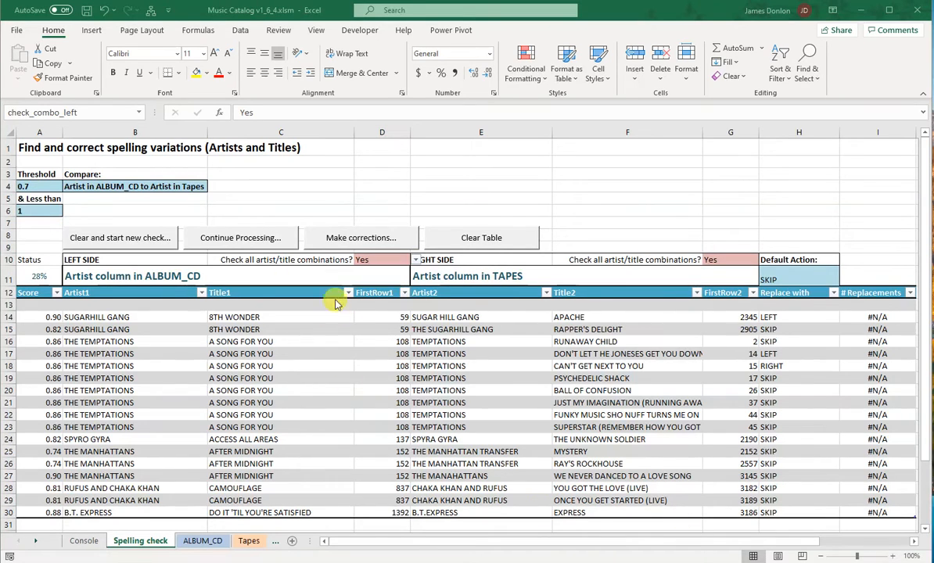
pyautogui.click(416, 263)
pyautogui.click(383, 274)
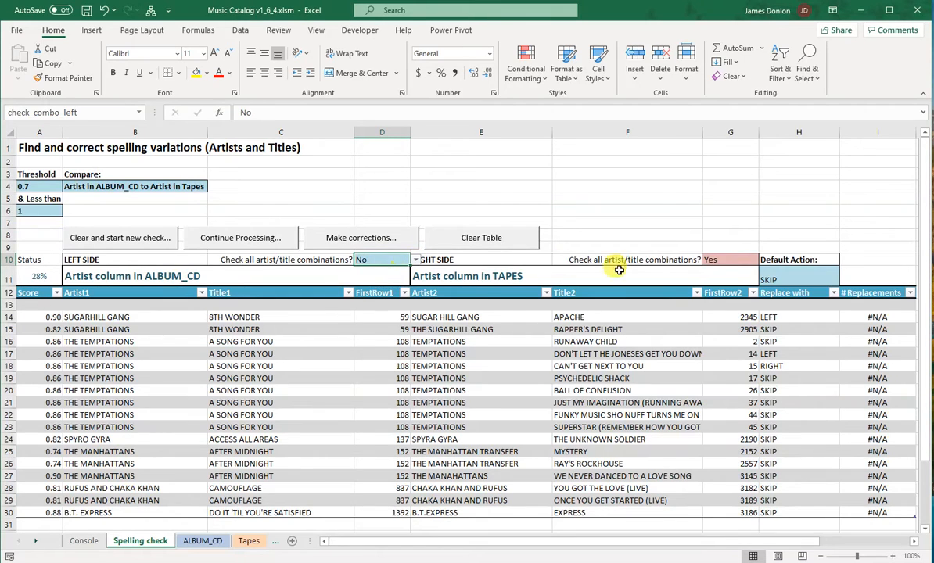
pyautogui.click(752, 260)
pyautogui.click(764, 263)
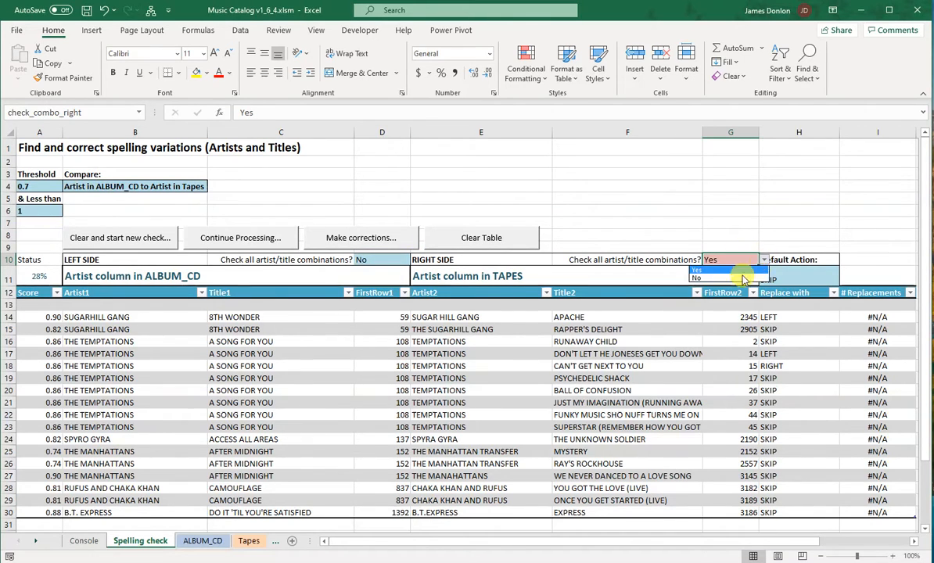
pyautogui.click(721, 275)
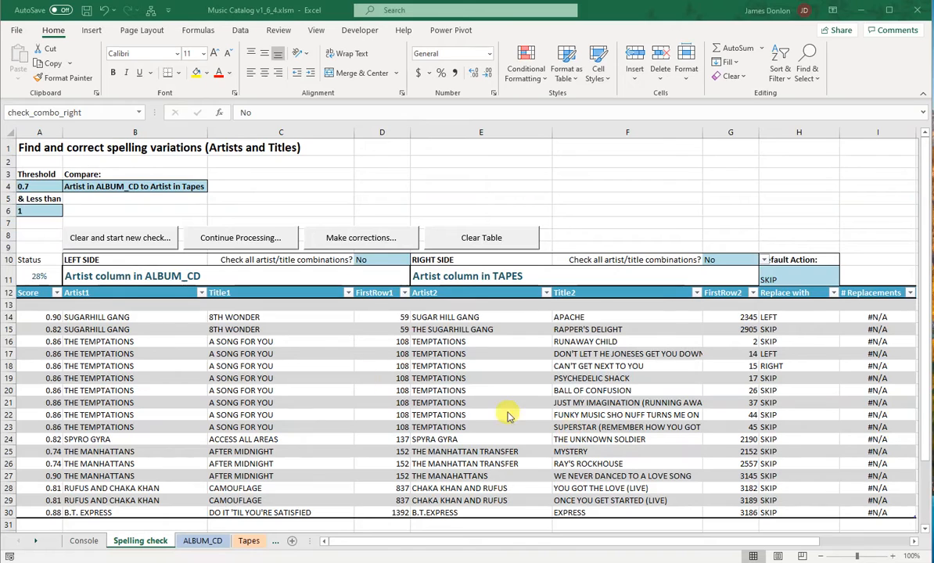
# Clear the table and start a new ALBUM_CD to Tapes artist check, stopping it partway
pyautogui.click(102, 245)
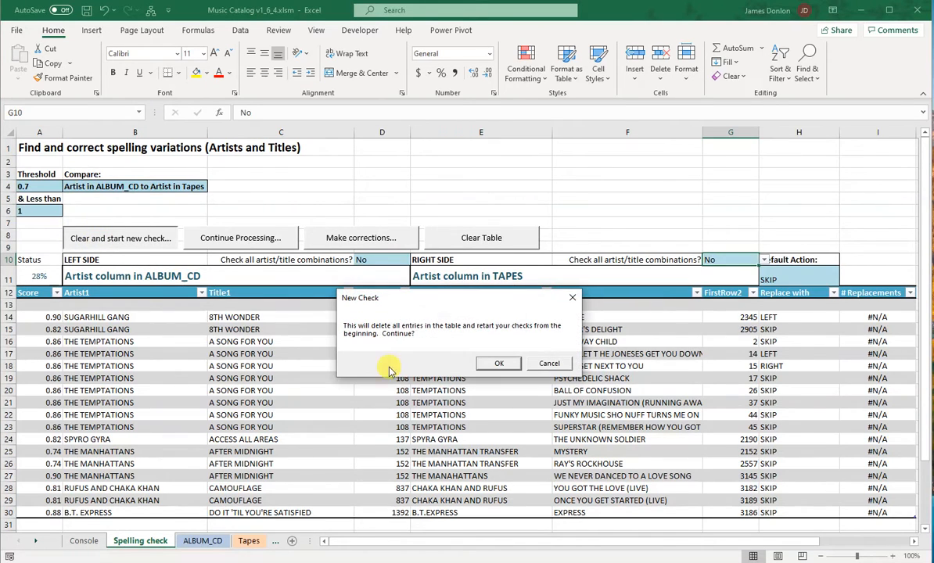
pyautogui.click(488, 368)
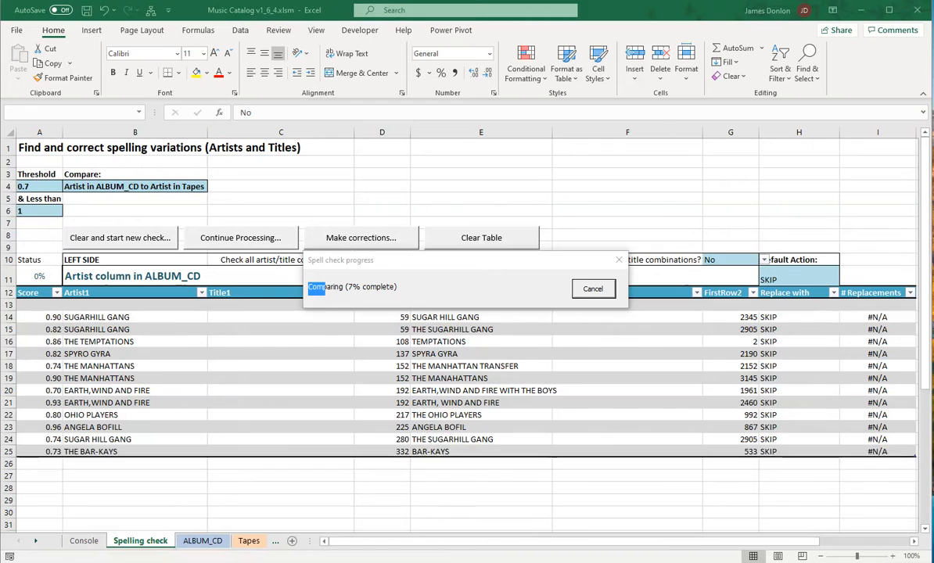
pyautogui.click(593, 289)
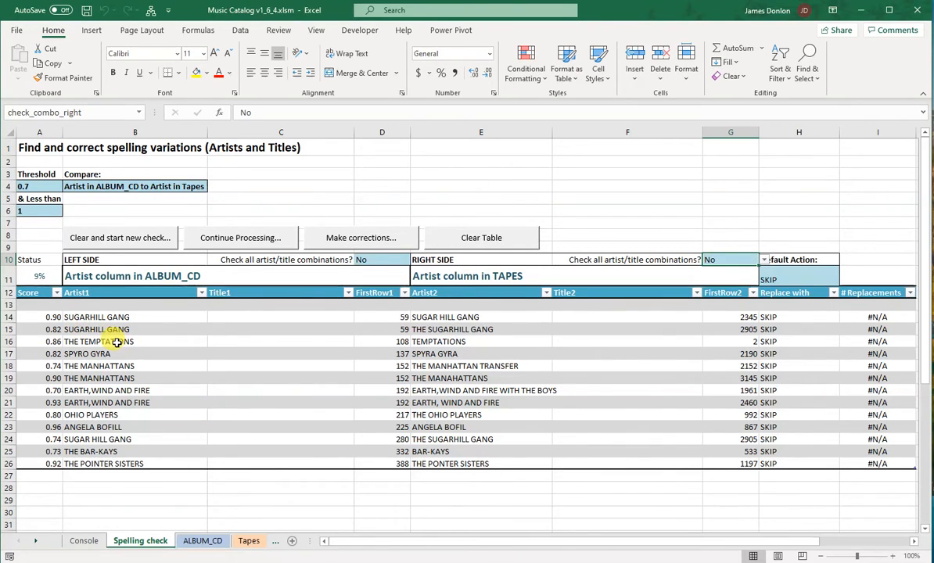
# Examine the Title1 and Title2 columns of the new match list
pyautogui.moveTo(258, 309); pyautogui.dragTo(244, 430)
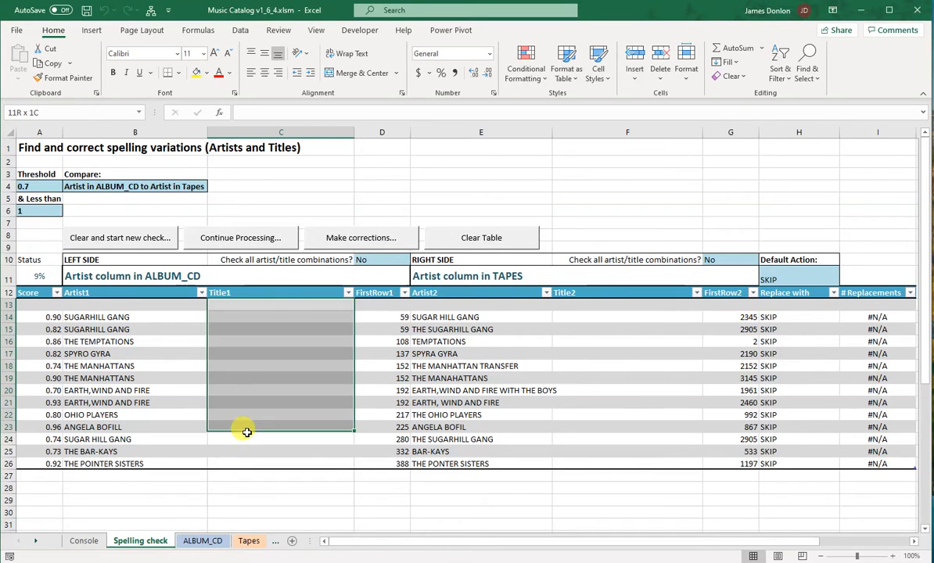
pyautogui.moveTo(607, 307); pyautogui.dragTo(594, 446)
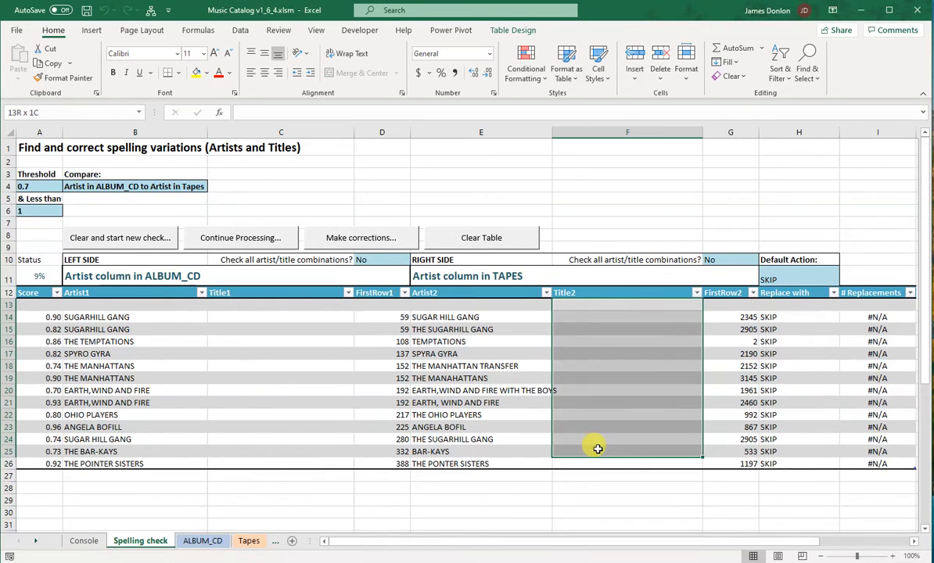
pyautogui.click(249, 392)
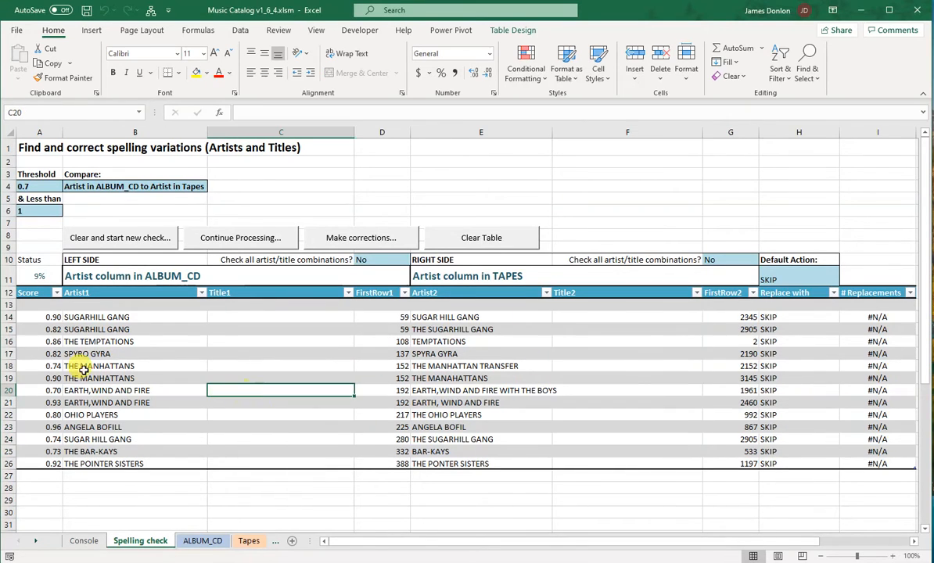
# Compare the two artist spellings in row 16 and set that row's Replace with action to LEFT
pyautogui.click(102, 343)
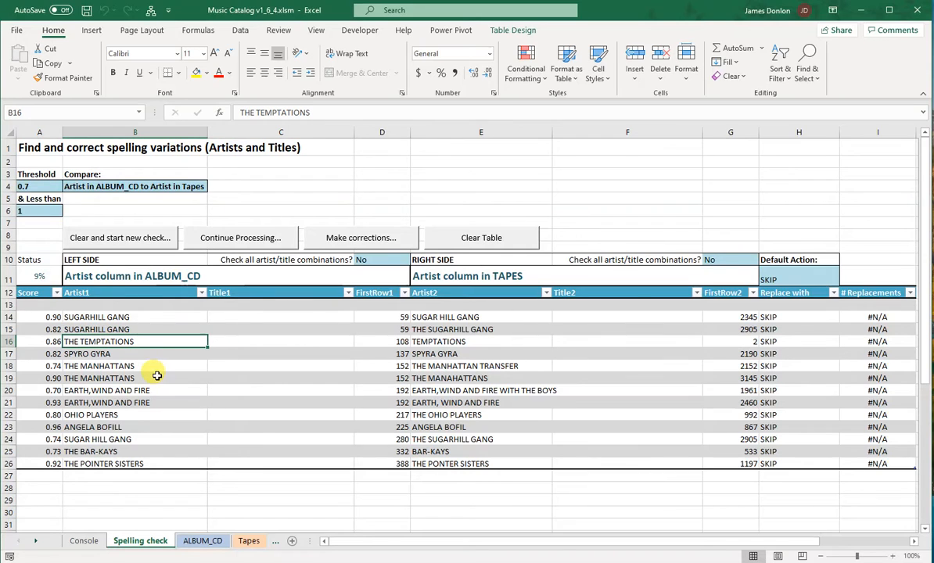
pyautogui.click(430, 341)
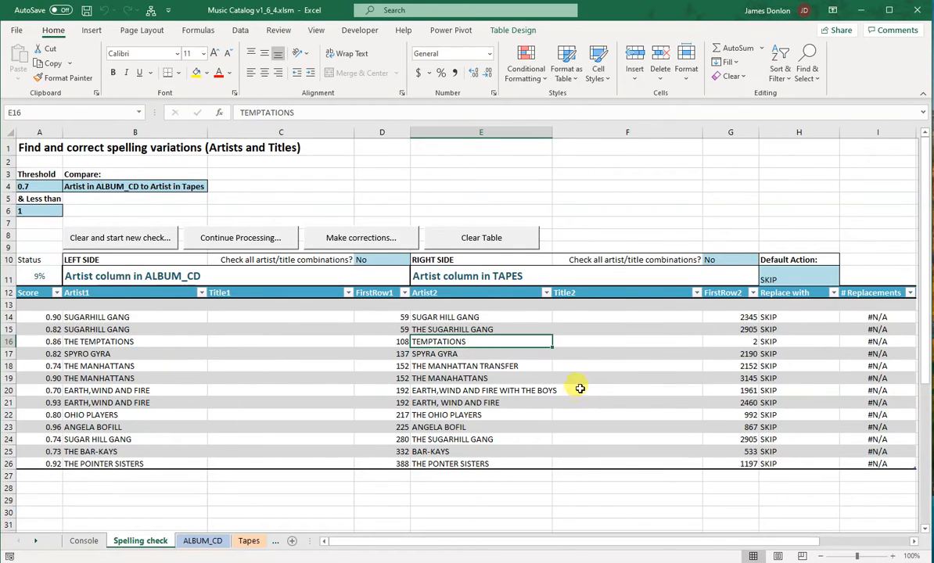
pyautogui.click(813, 343)
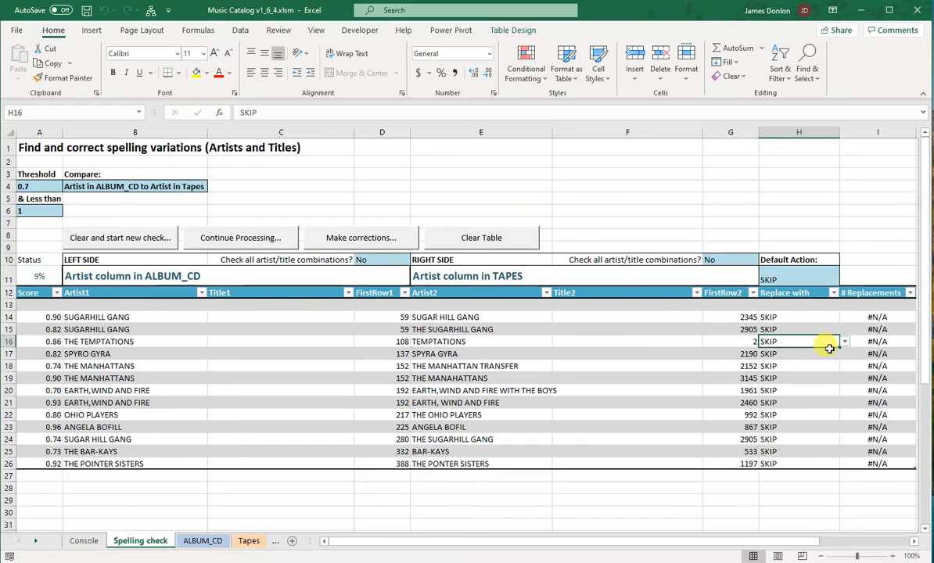
pyautogui.click(844, 342)
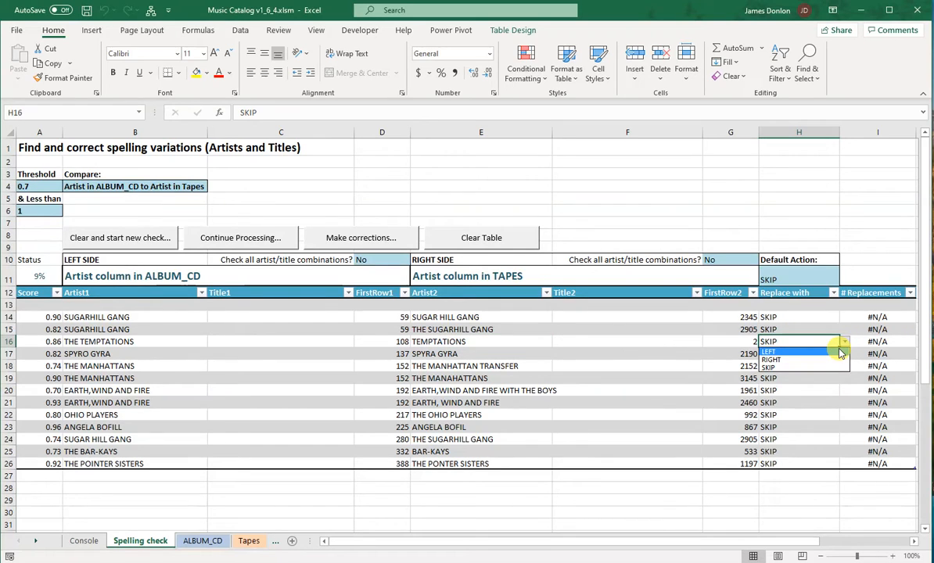
pyautogui.click(840, 353)
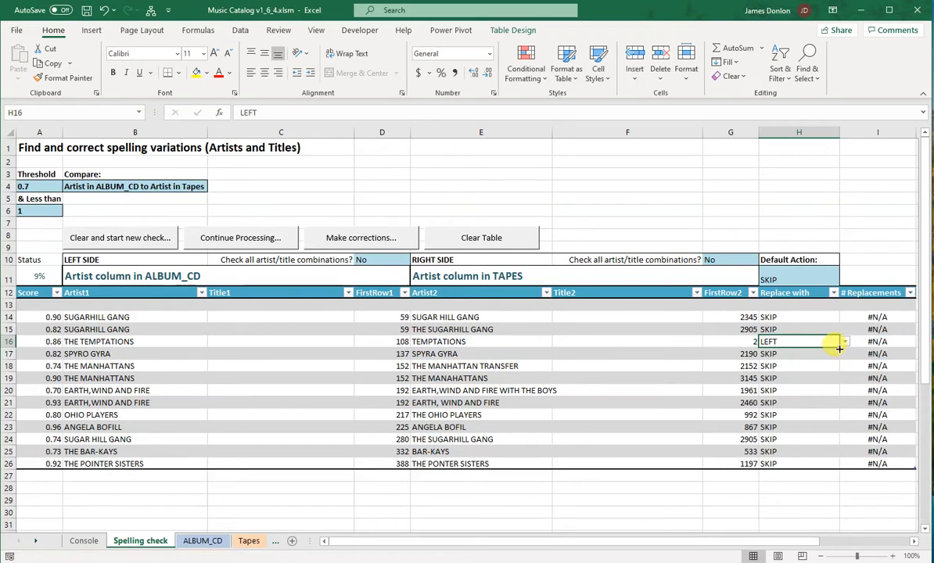
# Review both artist spellings in row 16 and the Title1 and Title2 cells around it
pyautogui.click(474, 341)
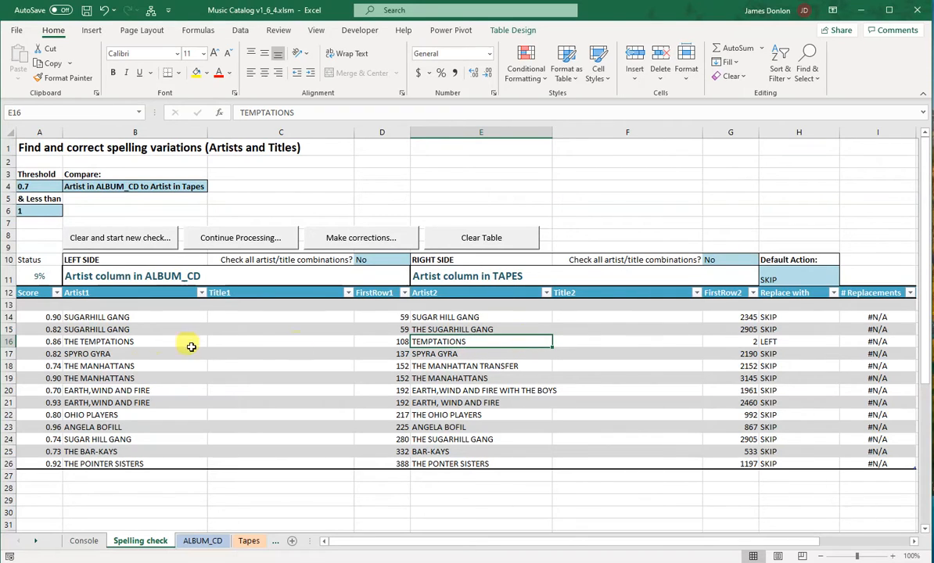
pyautogui.click(119, 343)
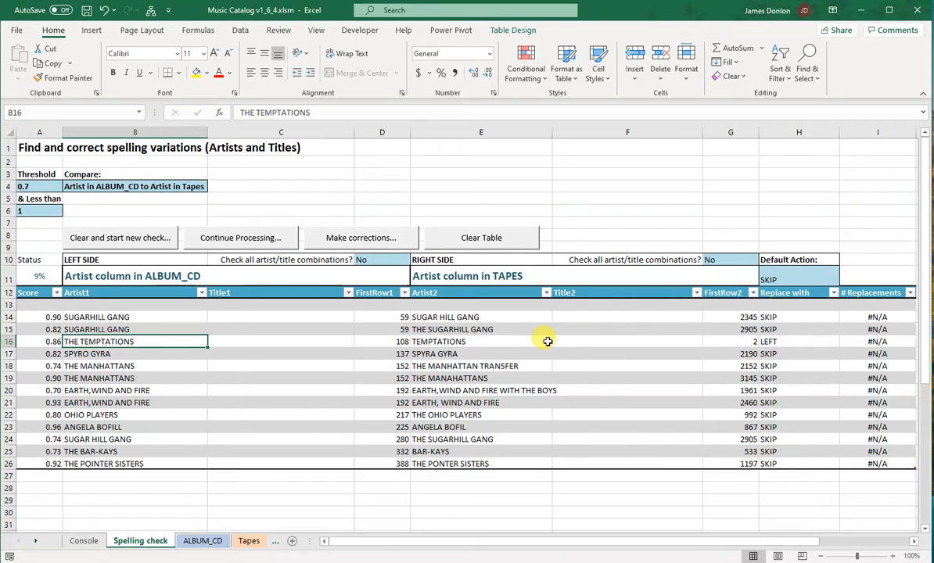
pyautogui.moveTo(316, 367); pyautogui.dragTo(239, 418)
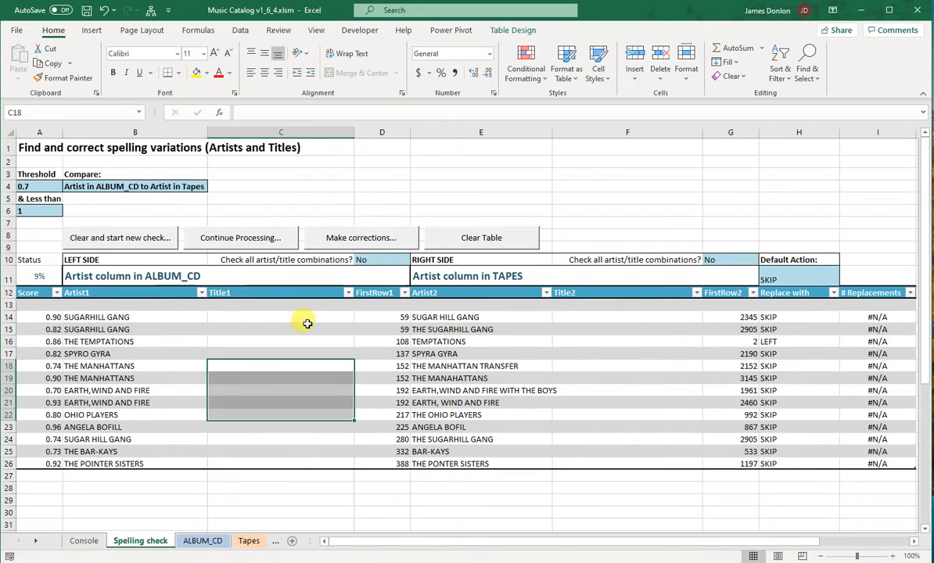
pyautogui.click(306, 321)
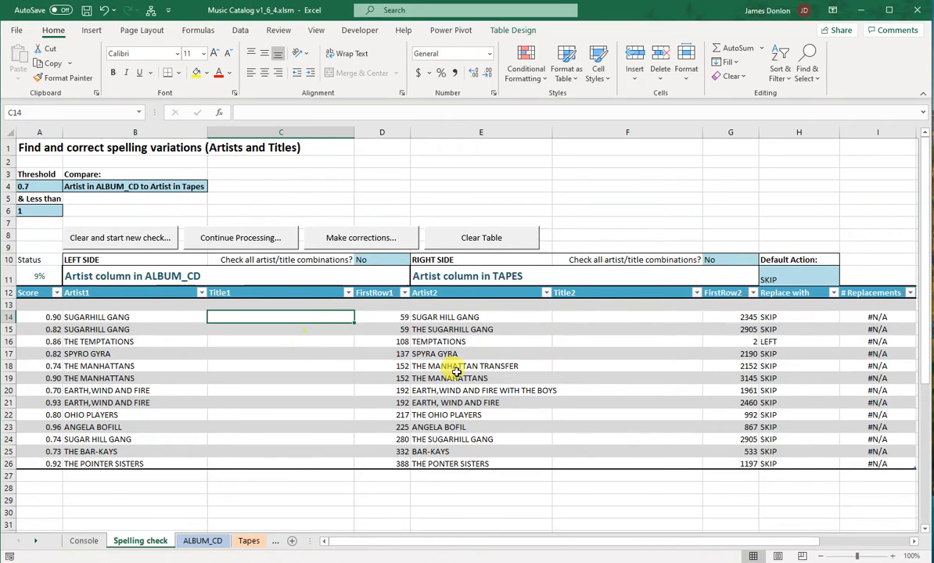
pyautogui.click(486, 342)
pyautogui.click(637, 346)
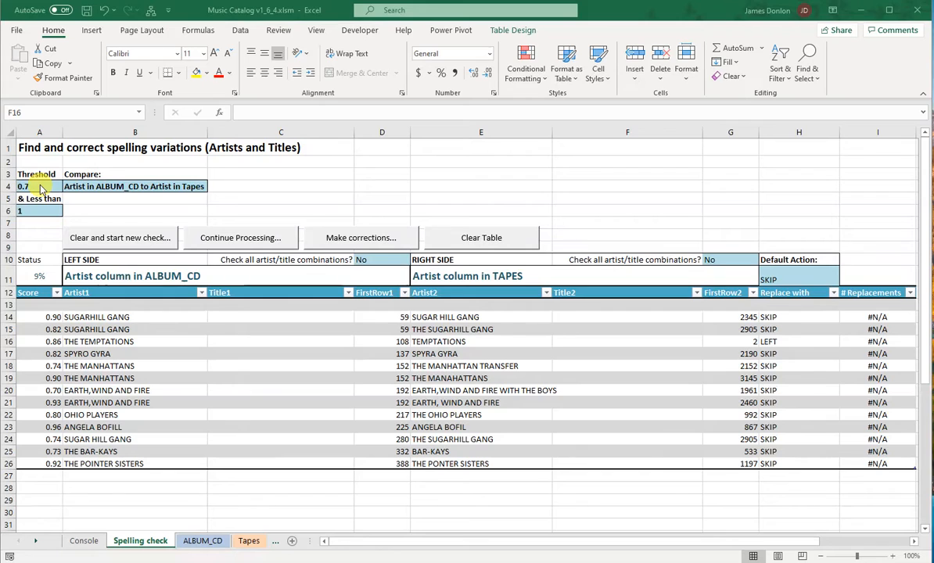
# Examine the choices available for the match Threshold and the "& Less than" upper limit
pyautogui.click(41, 188)
pyautogui.click(68, 187)
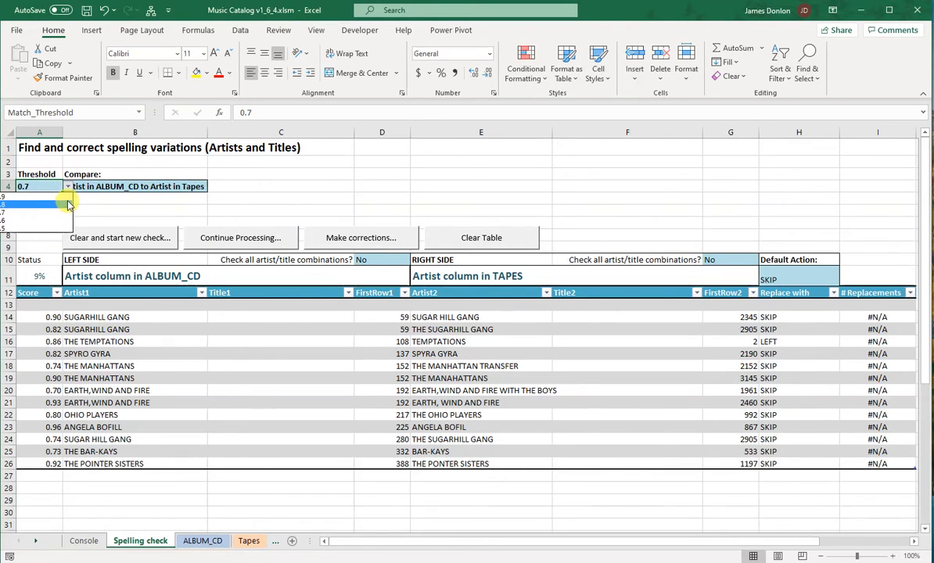
pyautogui.click(98, 164)
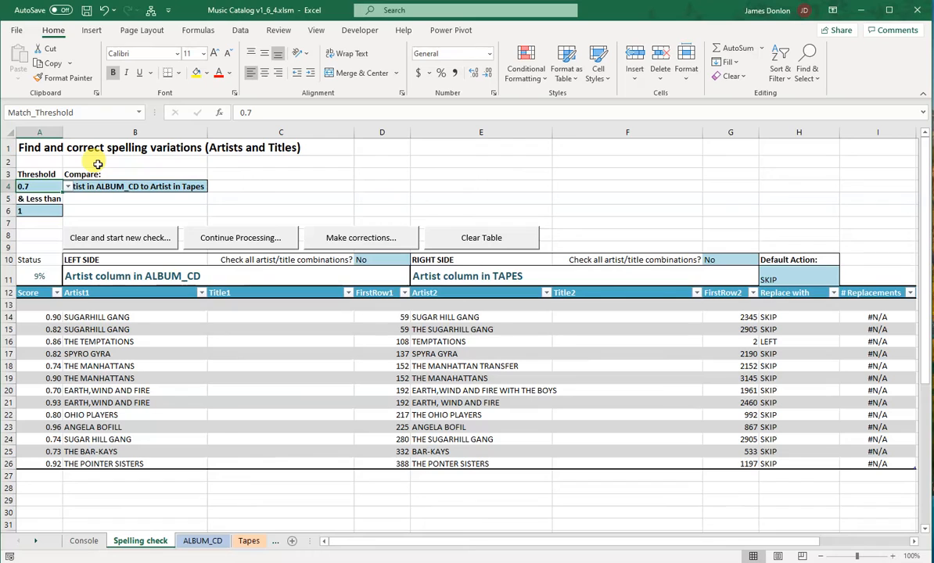
pyautogui.click(68, 187)
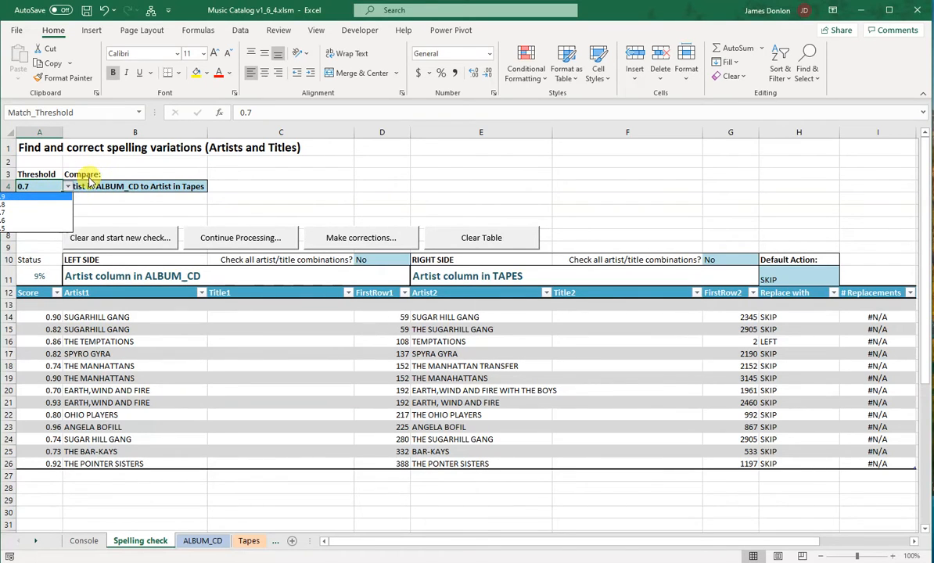
pyautogui.click(129, 157)
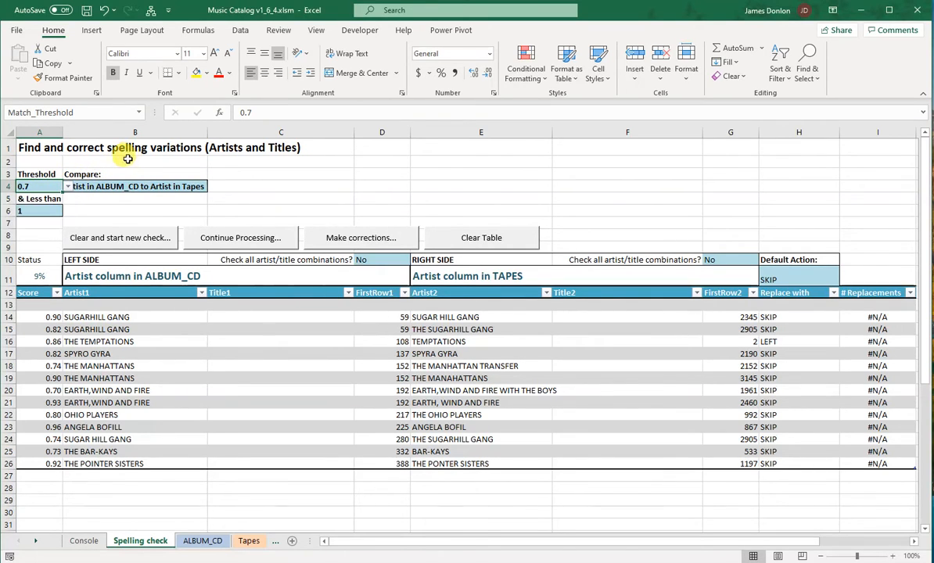
pyautogui.click(61, 210)
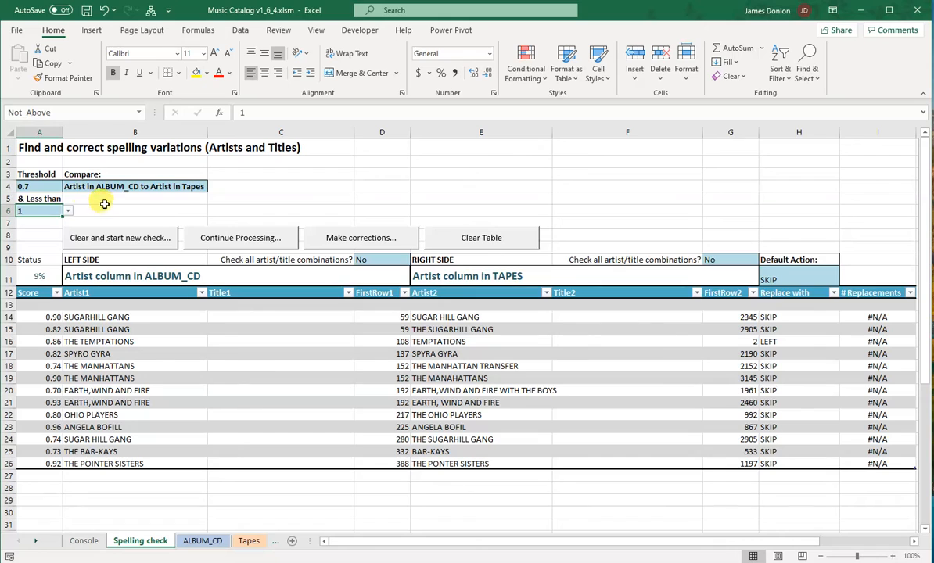
# Set the Compare option to "Artist in ALBUM_CD to itself"
pyautogui.click(121, 187)
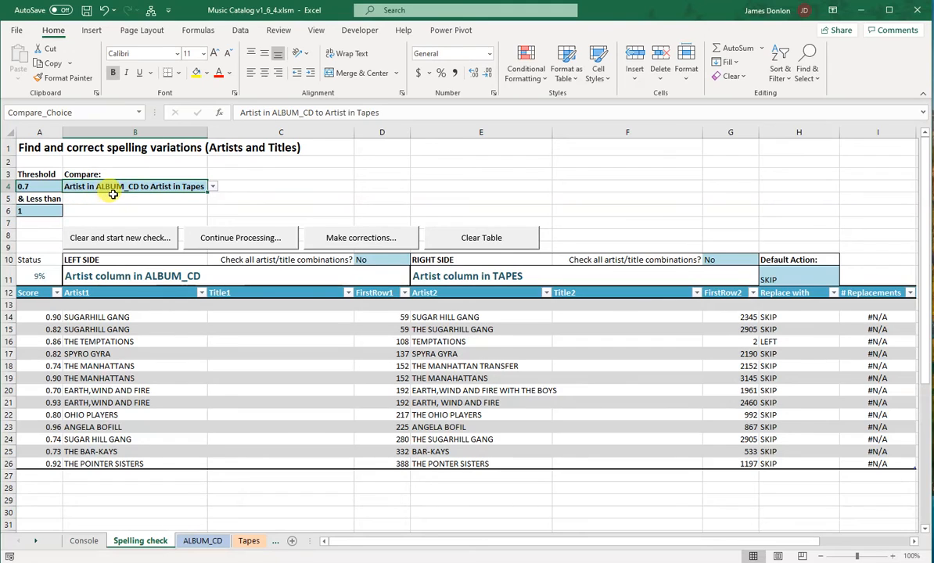
pyautogui.click(213, 189)
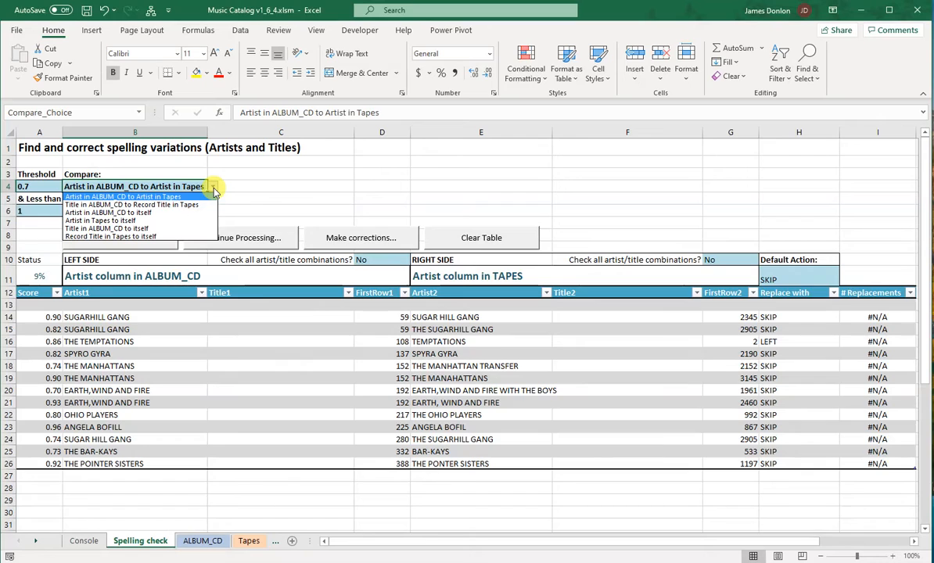
pyautogui.click(180, 219)
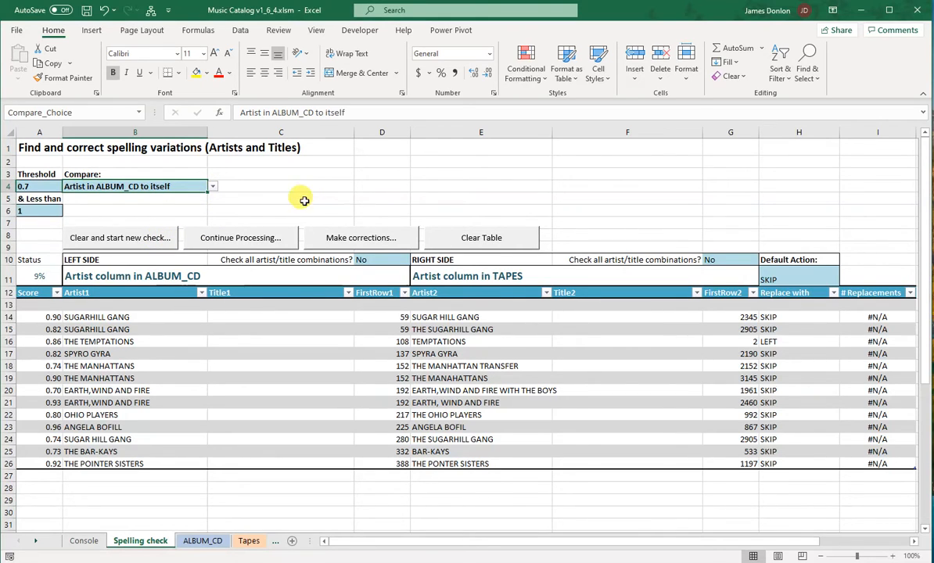
# Clear the table and start a new check of ALBUM_CD artists against themselves, stopping it partway
pyautogui.click(159, 238)
pyautogui.click(452, 342)
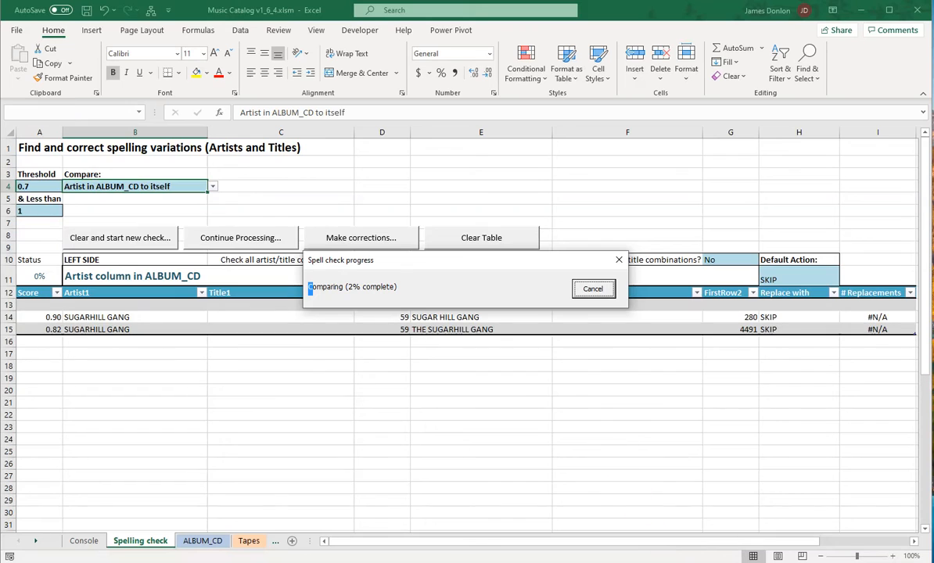
pyautogui.click(595, 289)
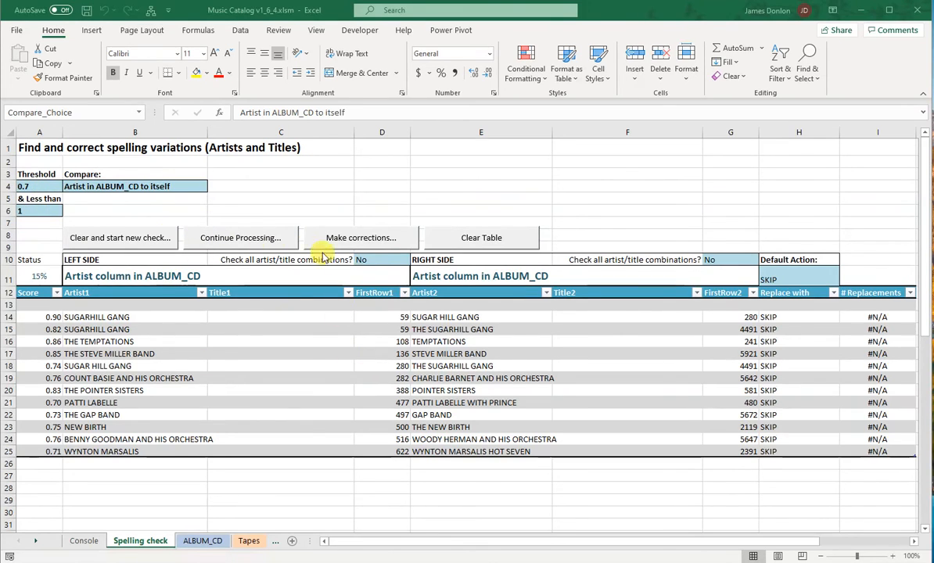
# View the choices for checking all artist/title combinations on the left side
pyautogui.click(383, 261)
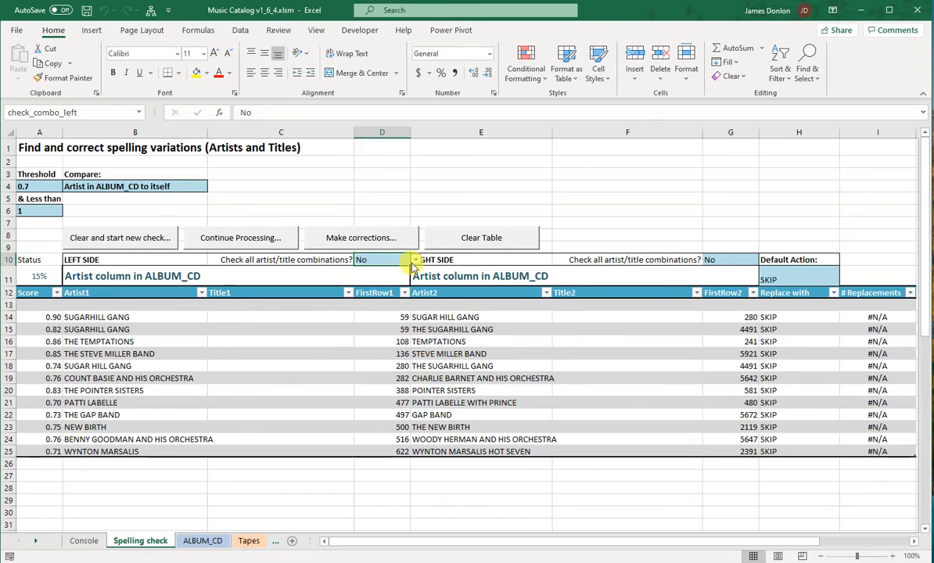
pyautogui.click(414, 262)
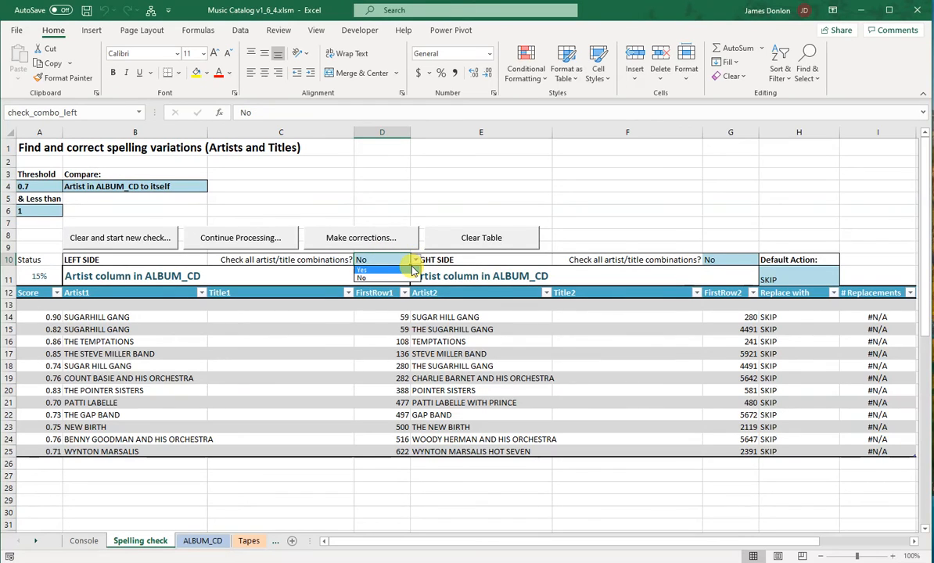
pyautogui.click(415, 262)
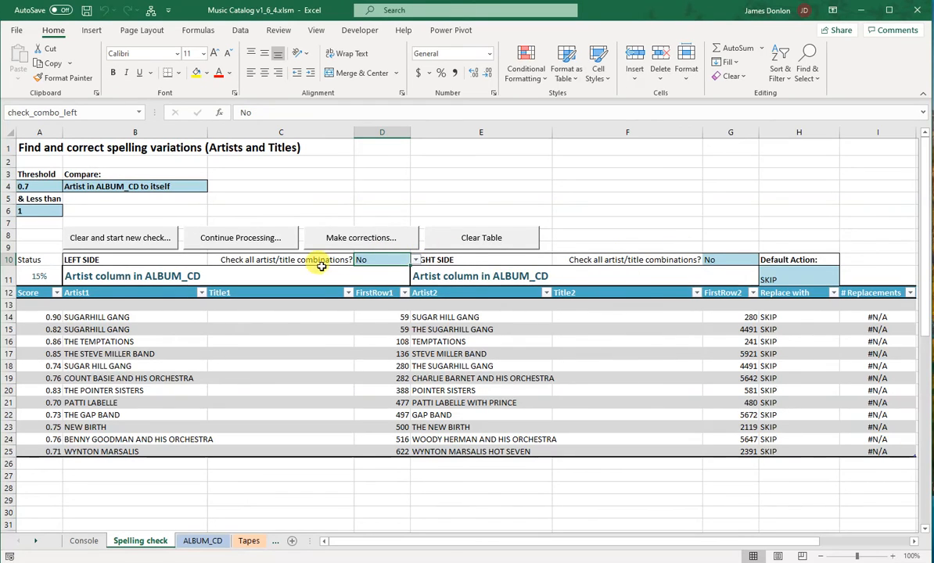
# Set the Default Action for replacements to LEFT
pyautogui.click(817, 279)
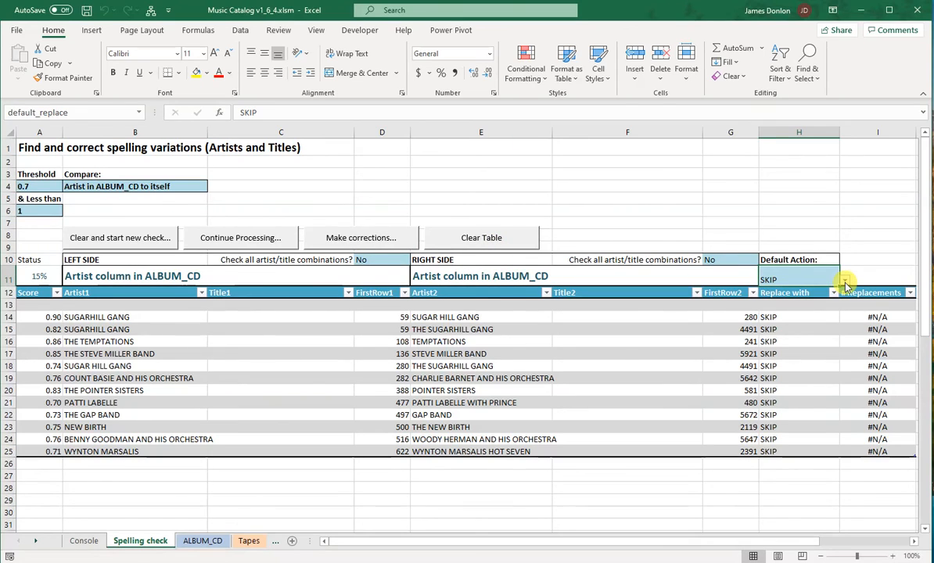
pyautogui.click(845, 282)
pyautogui.click(813, 289)
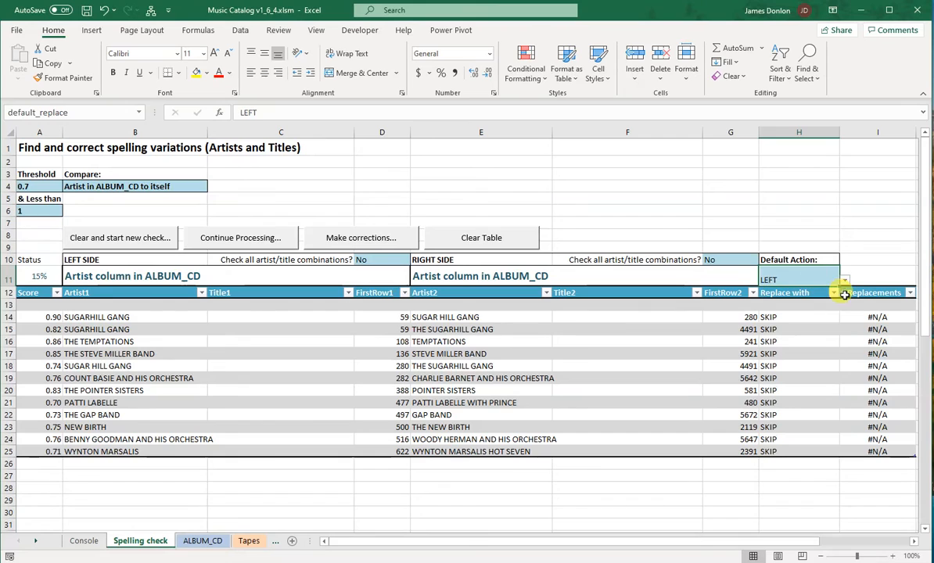
pyautogui.click(863, 277)
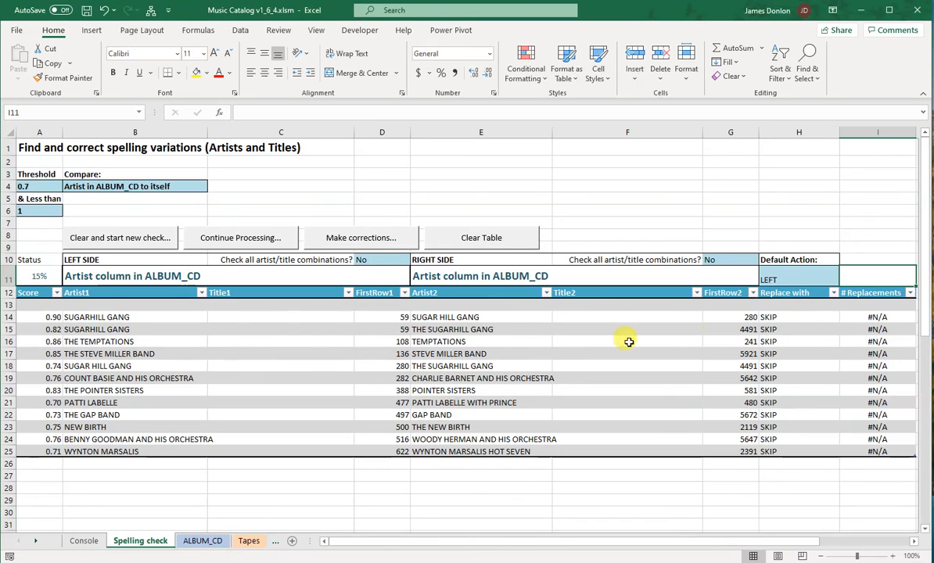
# Continue checking the ALBUM_CD artists against themselves, and stop the comparison partway
pyautogui.click(202, 239)
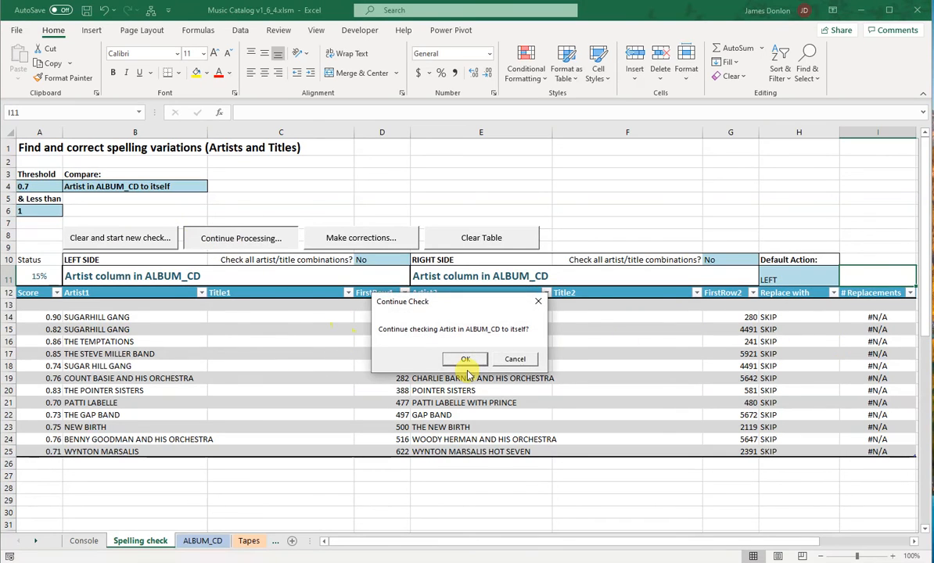
pyautogui.click(466, 360)
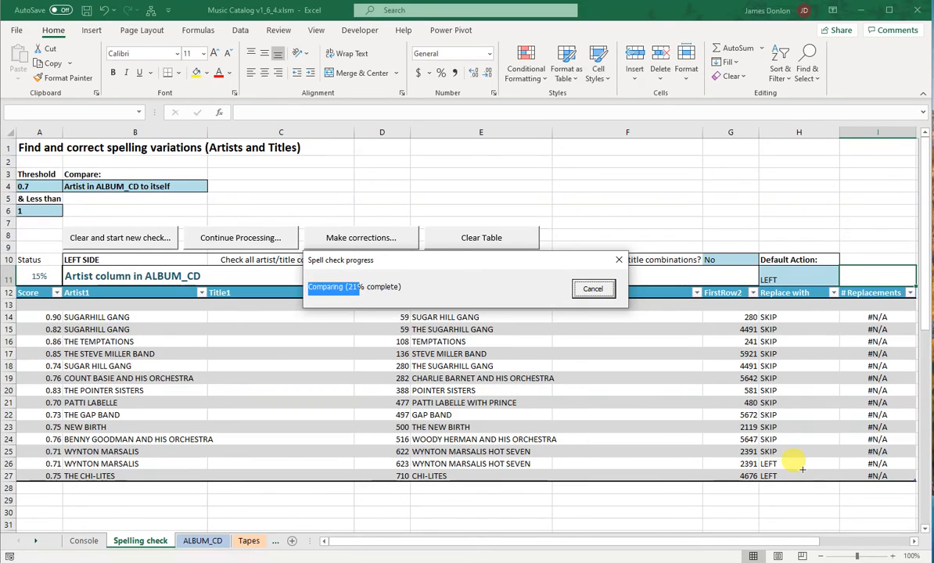
pyautogui.click(592, 288)
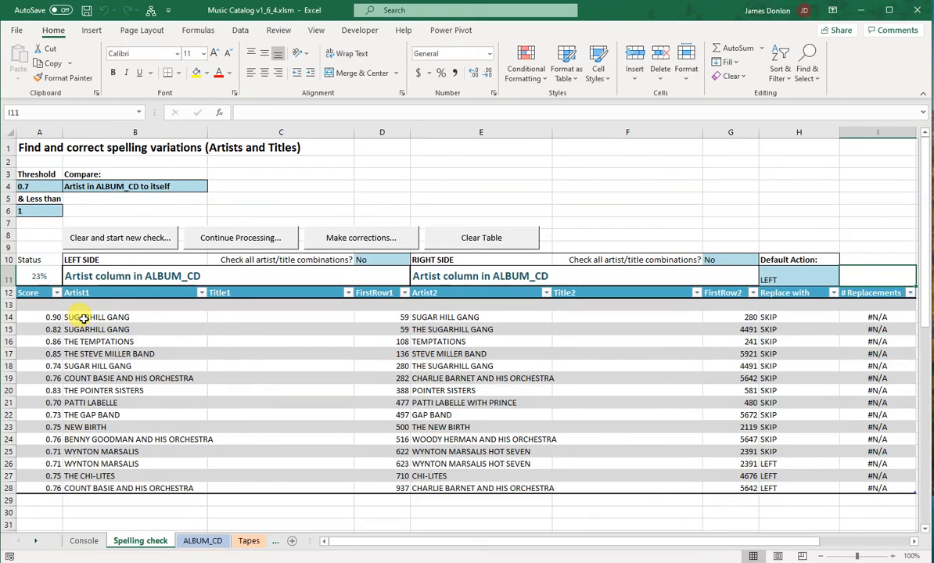
# Set Replace with to LEFT for the SUGARHILL GANG / SUGAR HILL GANG match and RIGHT for SUGARHILL GANG / THE SUGARHILL GANG
pyautogui.click(793, 316)
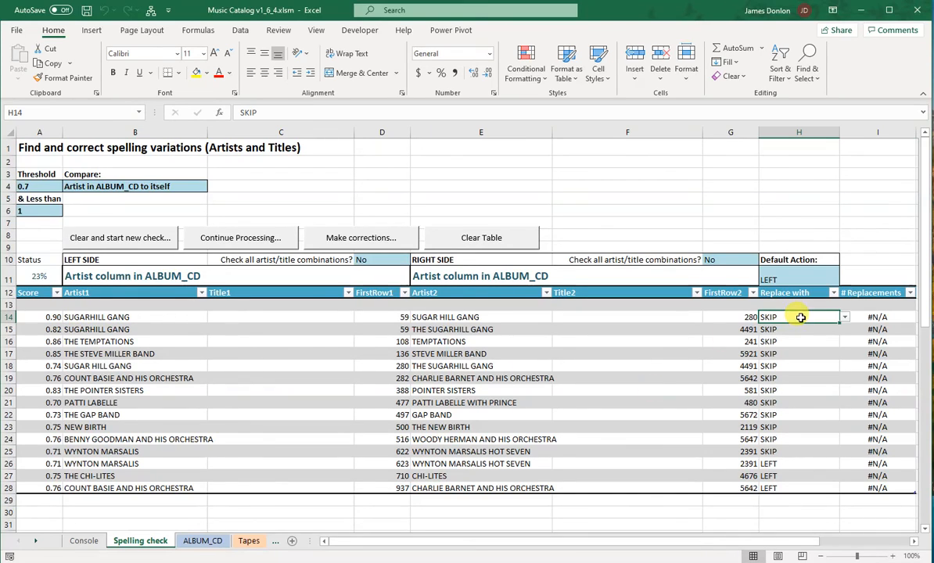
pyautogui.click(843, 317)
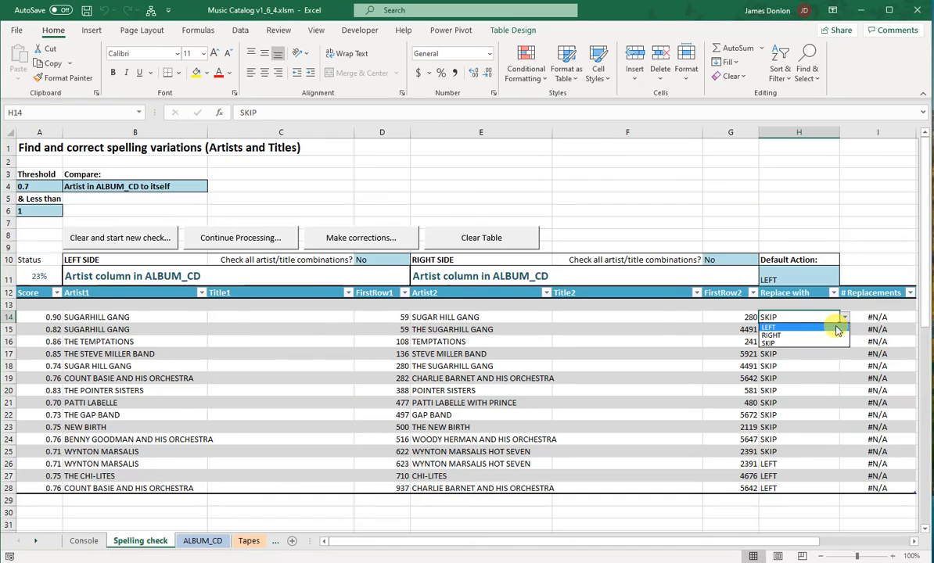
pyautogui.click(833, 328)
pyautogui.click(829, 329)
pyautogui.click(844, 330)
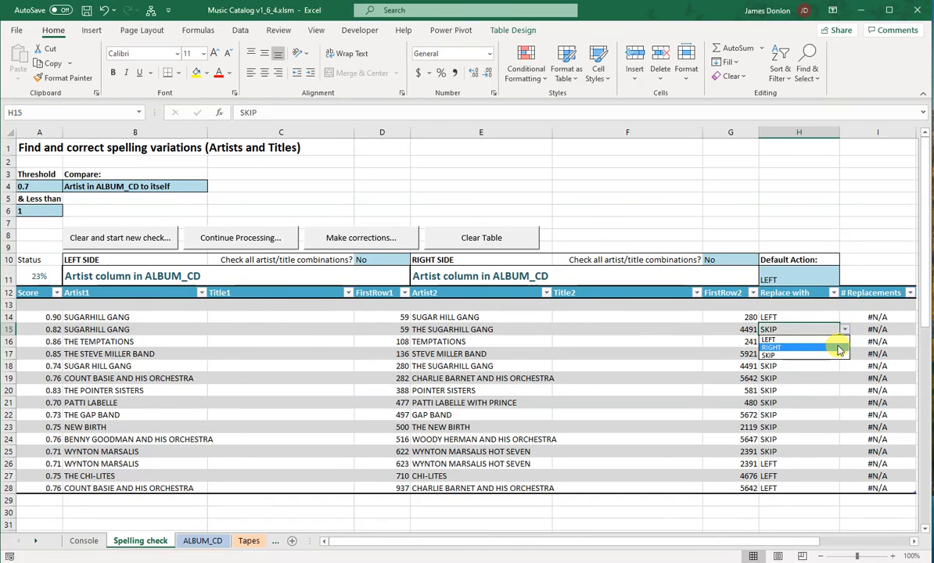
pyautogui.click(843, 353)
pyautogui.press('Down')
pyautogui.press('Down')
pyautogui.press('Down')
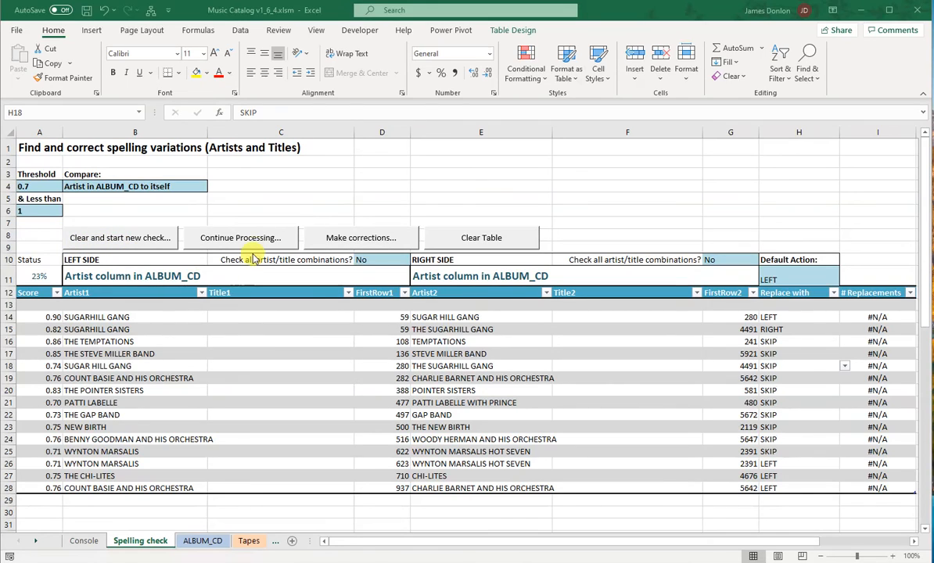
# Clear all matches from the spelling check table
pyautogui.click(469, 242)
pyautogui.click(439, 358)
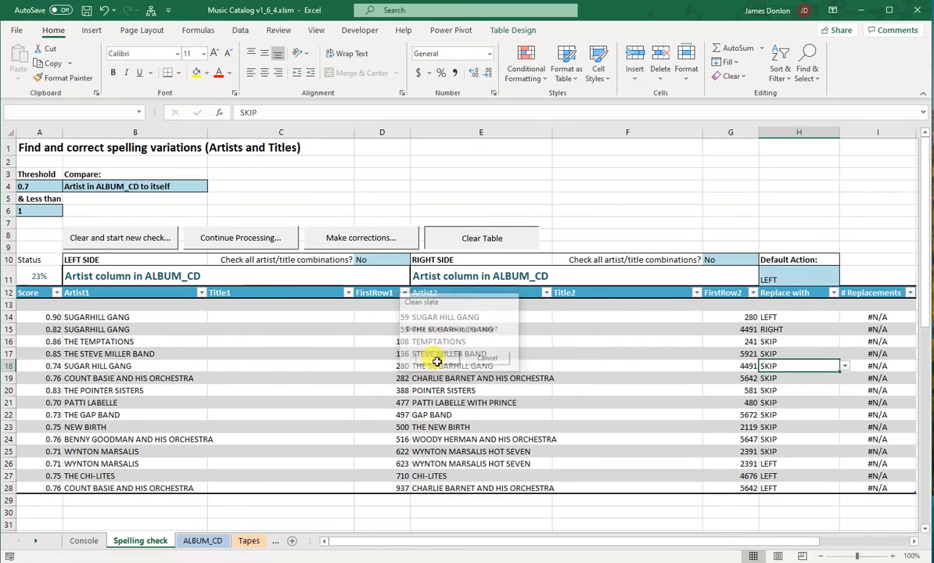